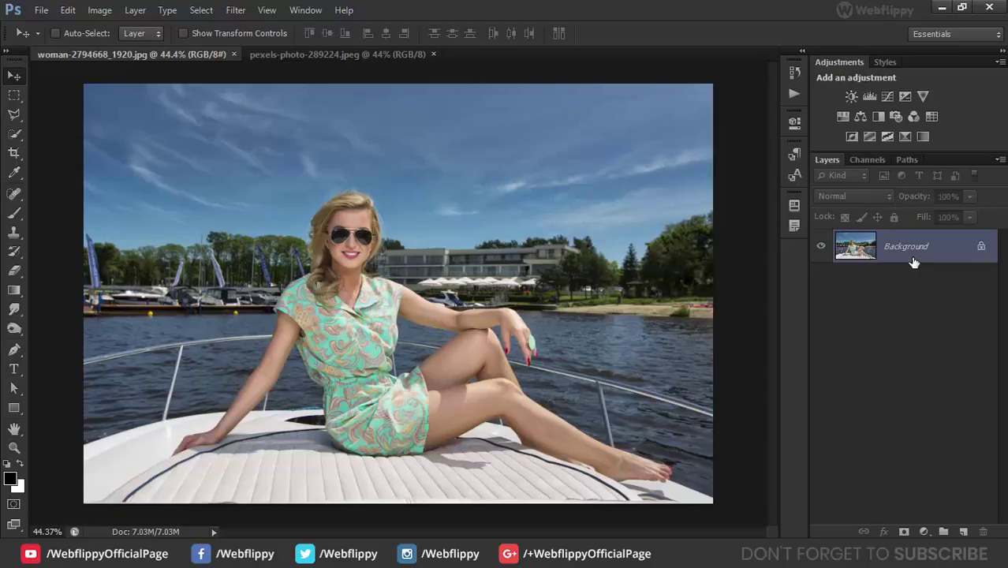
Add a Selective Color layer with Reds set to Cyan -15 and Magenta 15
left_click(924, 532)
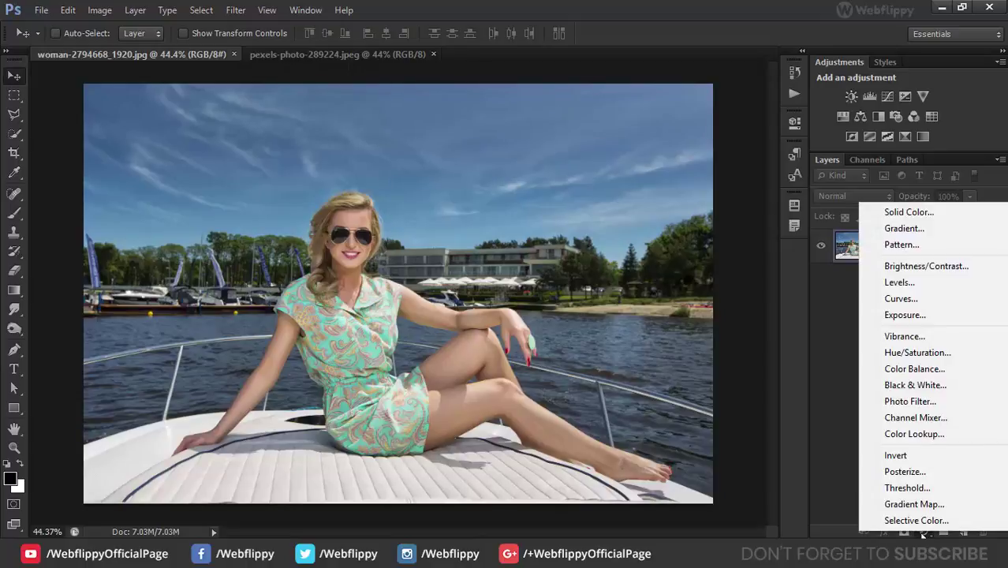
left_click(915, 521)
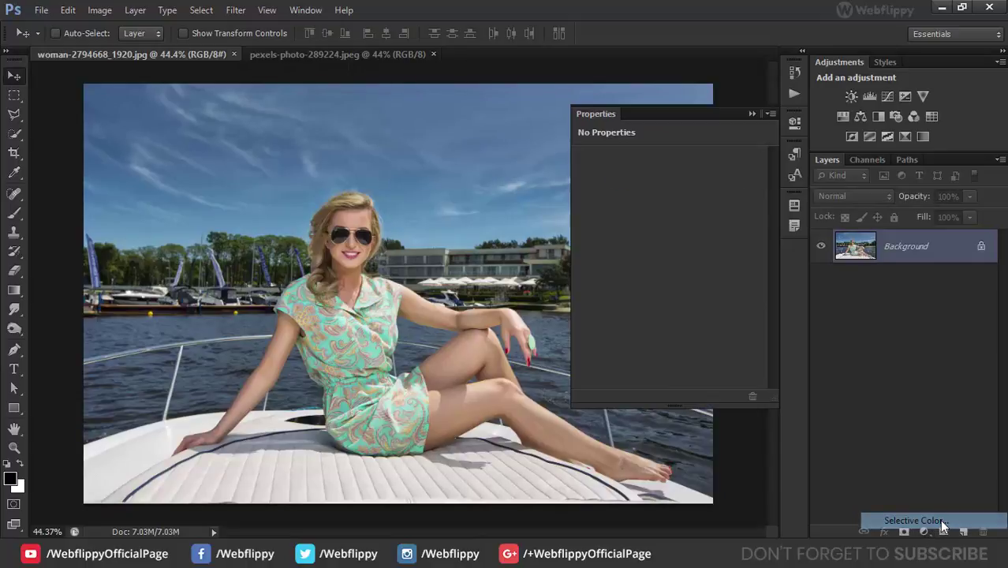
left_click(652, 181)
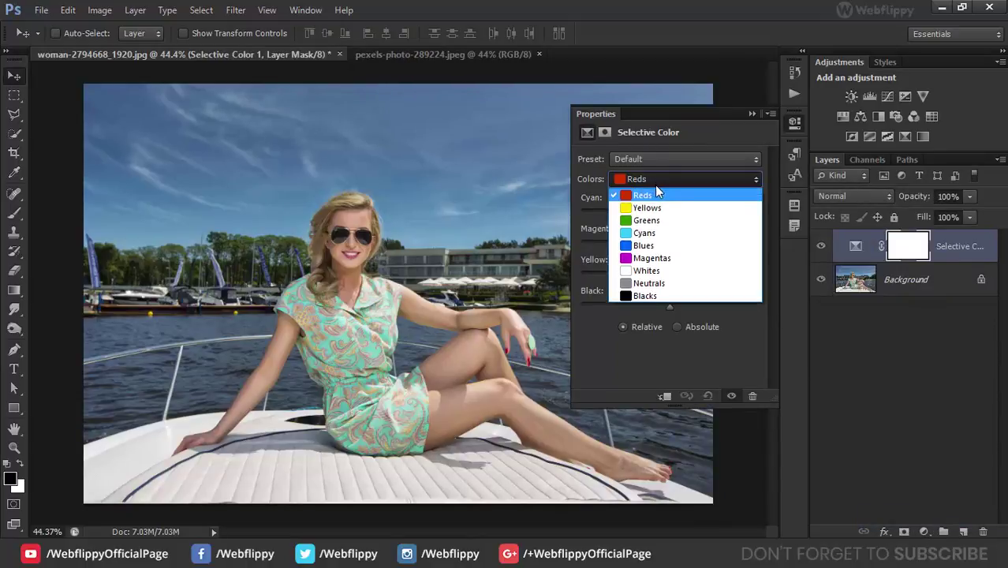
left_click(666, 197)
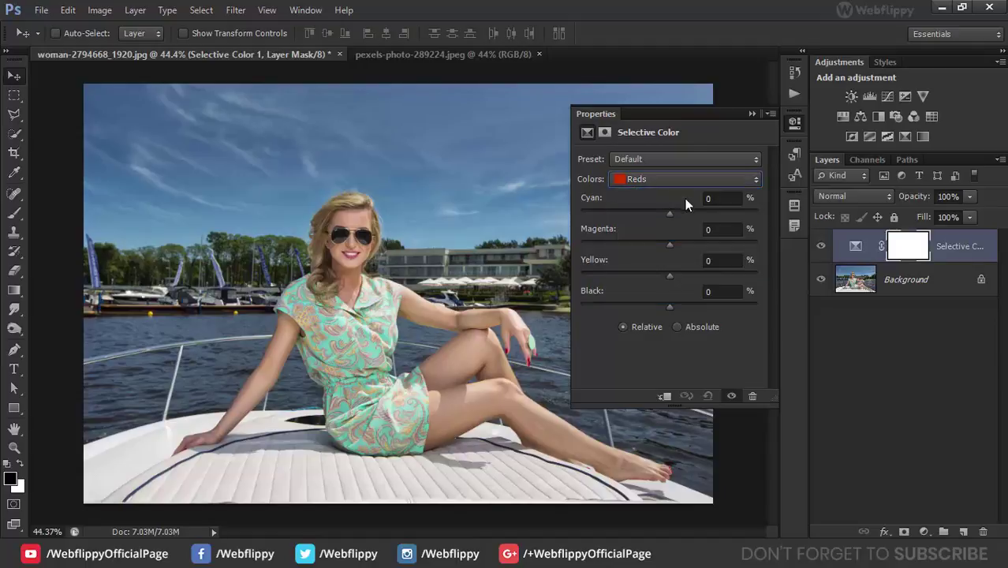
left_click(714, 198)
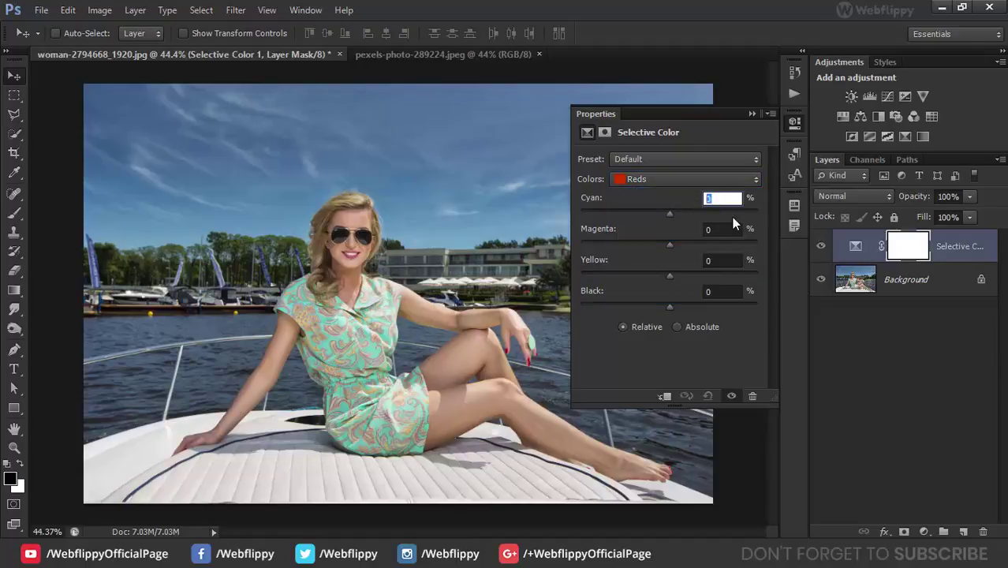
type("-15")
key("Tab")
type("15")
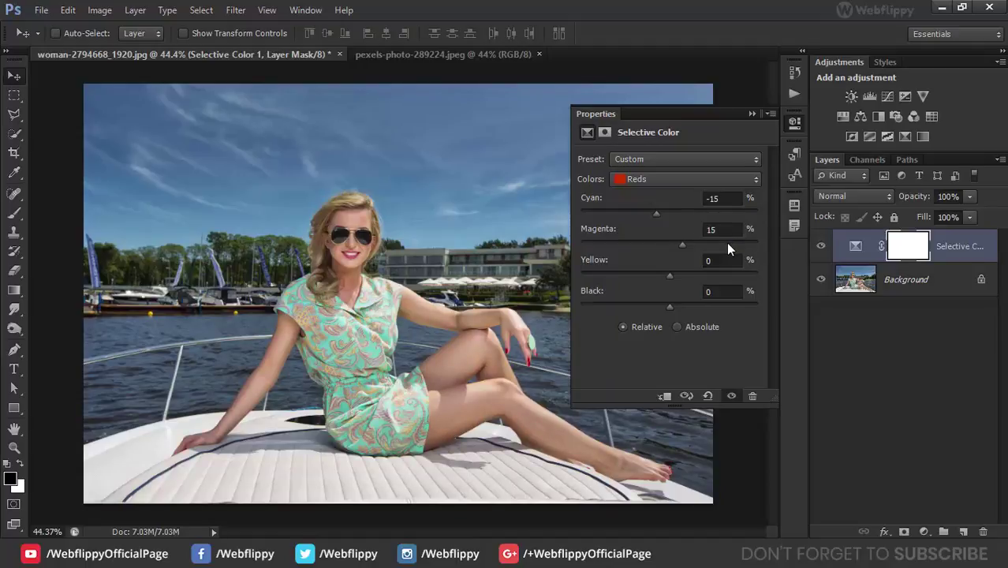
Set the Cyans range to Cyan 15 and Magenta -15, then collapse Properties
left_click(714, 180)
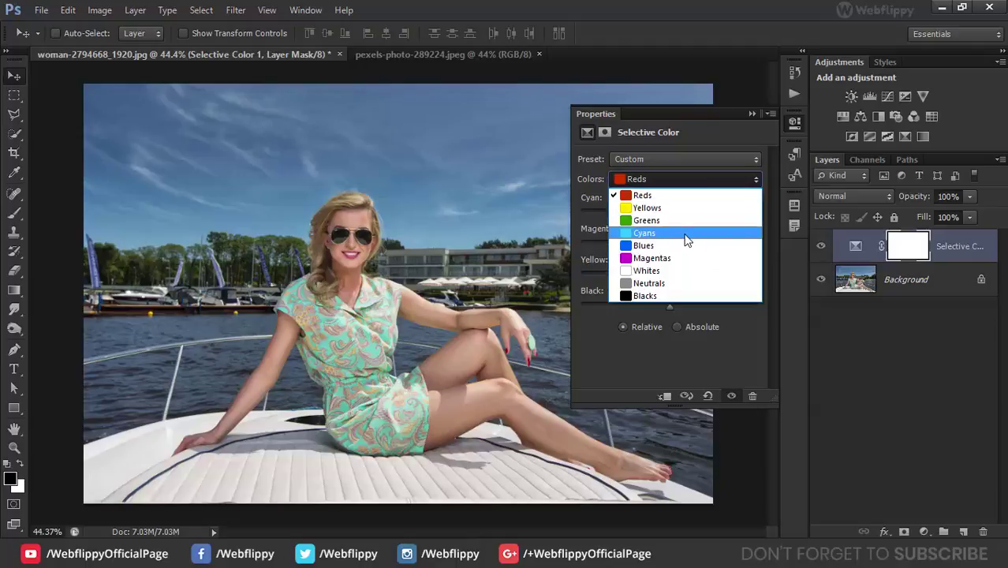
left_click(686, 234)
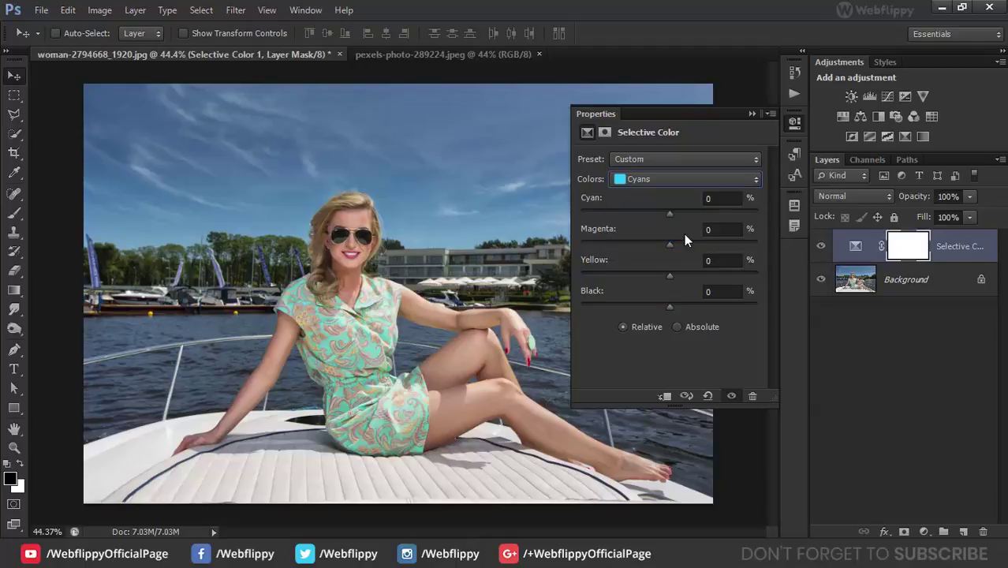
left_click(718, 199)
type("1")
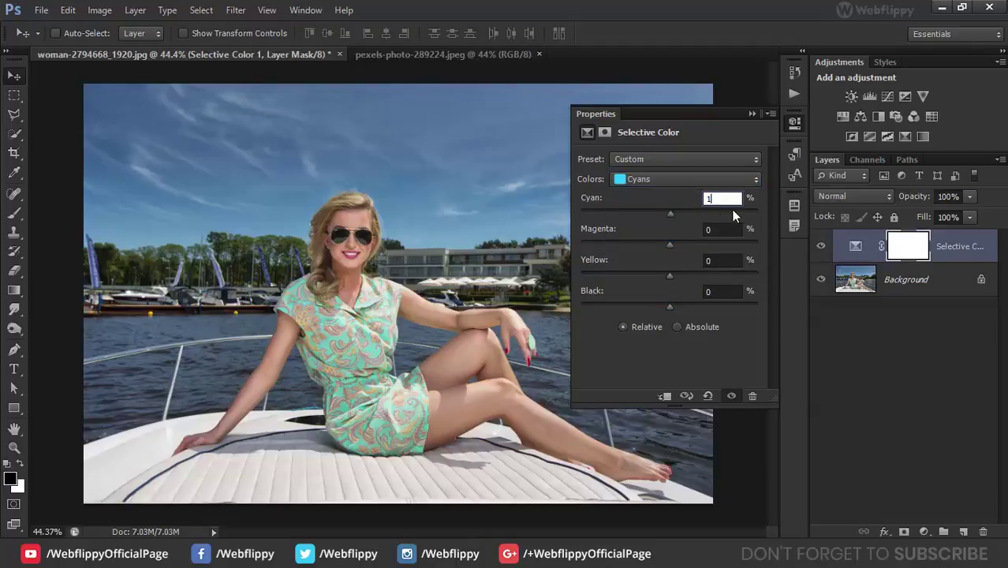
type("5")
left_click(728, 229)
type("-15")
left_click(752, 113)
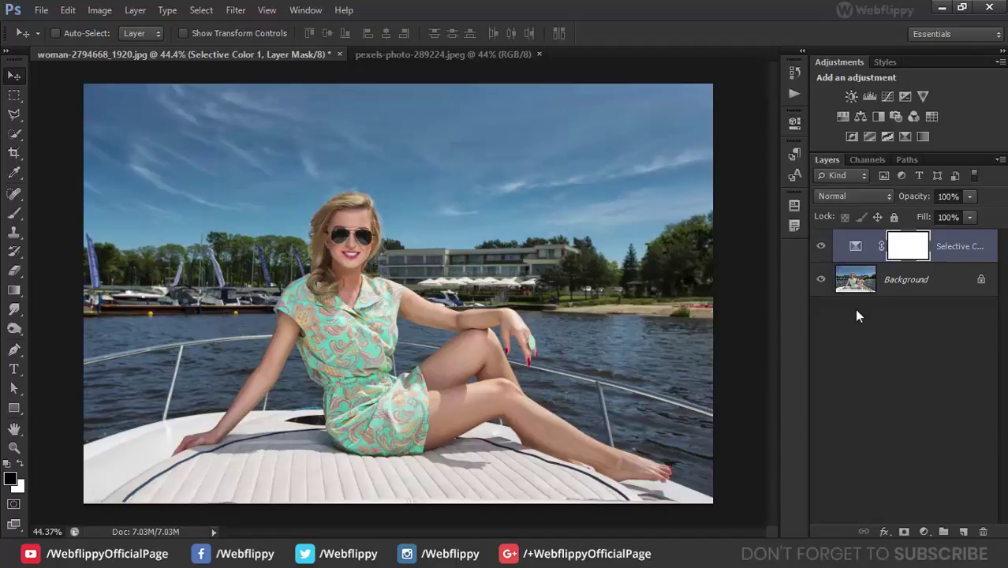
Add a Channel Mixer layer with Blue output set to Green 100 and Blue 0
left_click(924, 532)
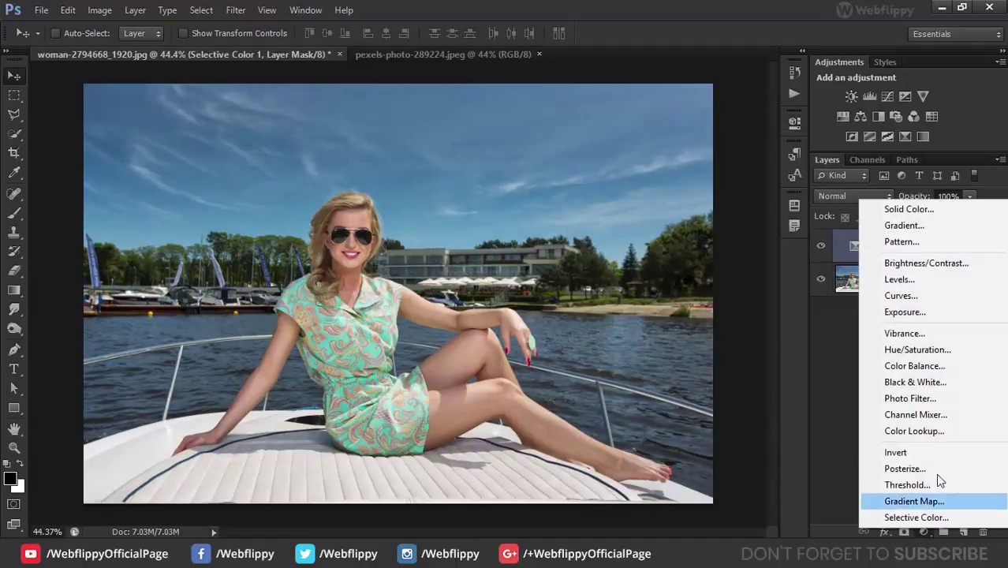
left_click(939, 414)
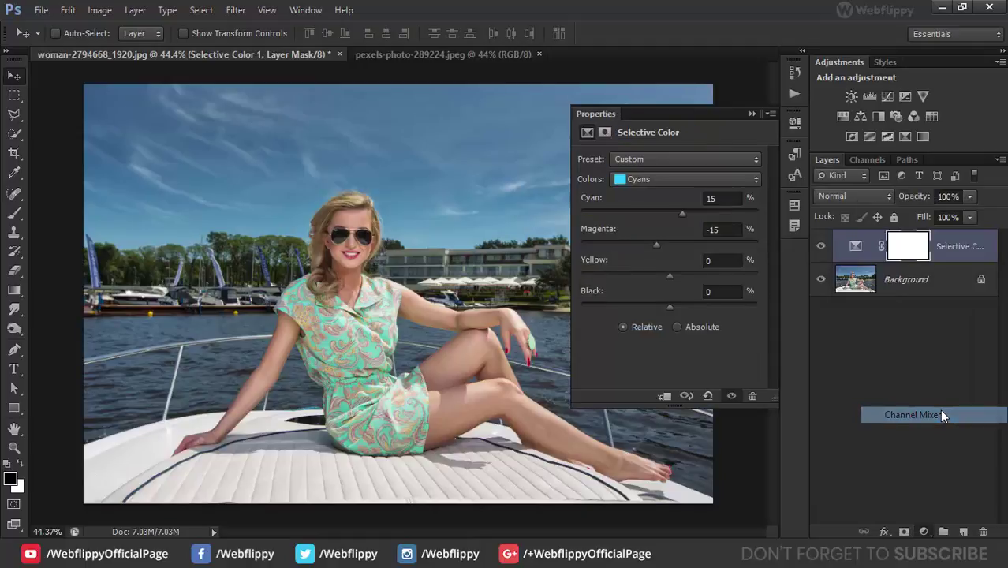
left_click(686, 182)
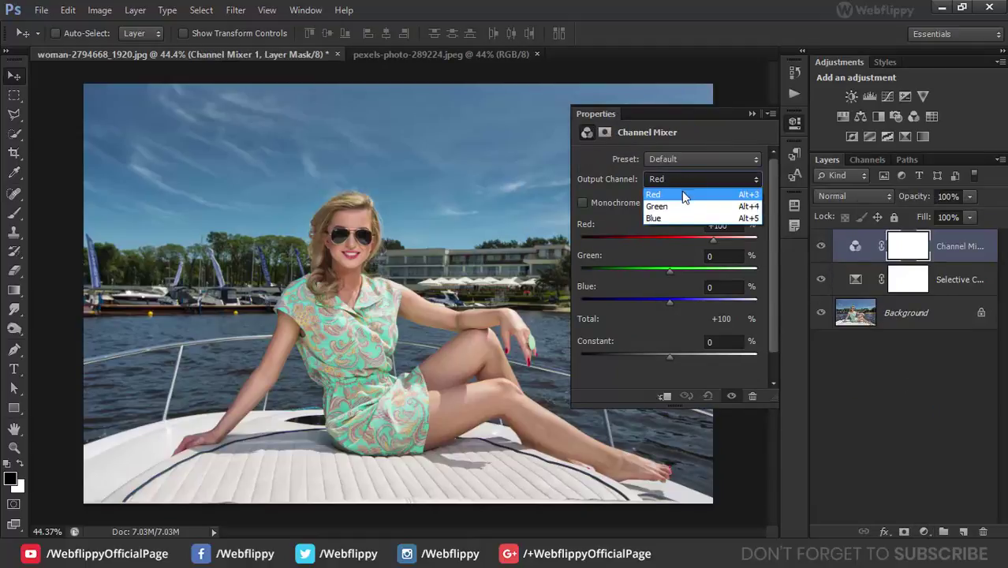
left_click(683, 220)
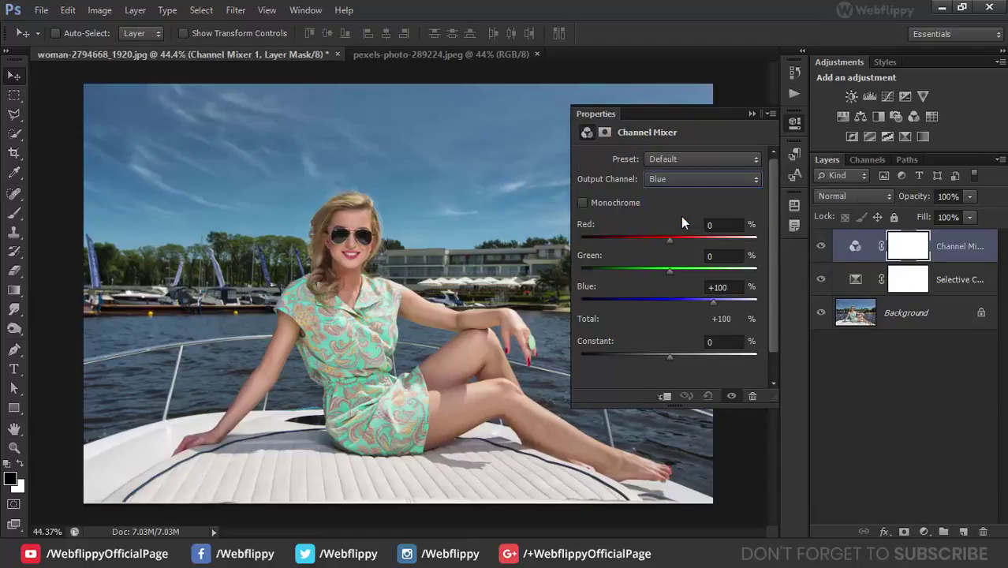
left_click(724, 256)
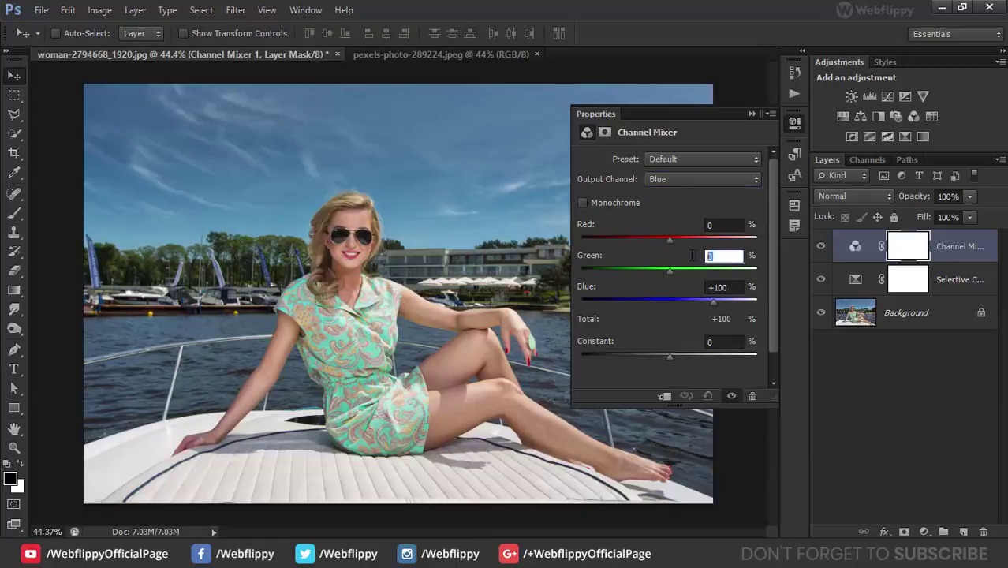
type("100")
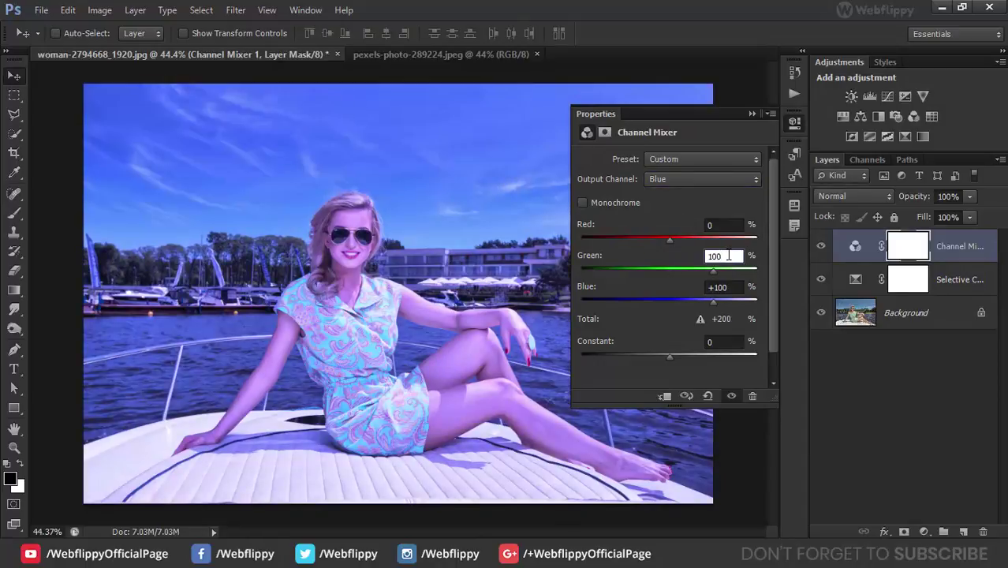
left_click(730, 288)
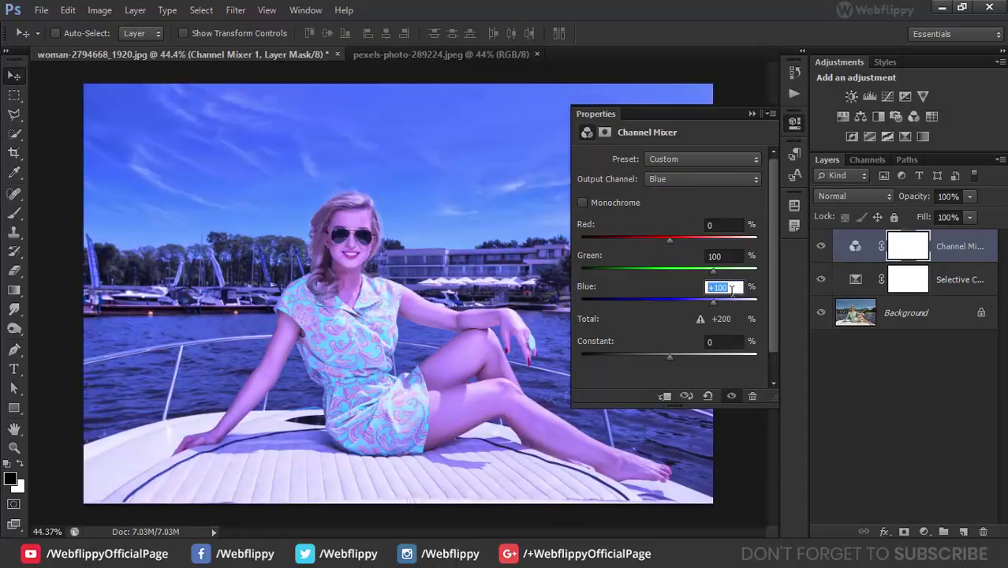
type("0")
key("Return")
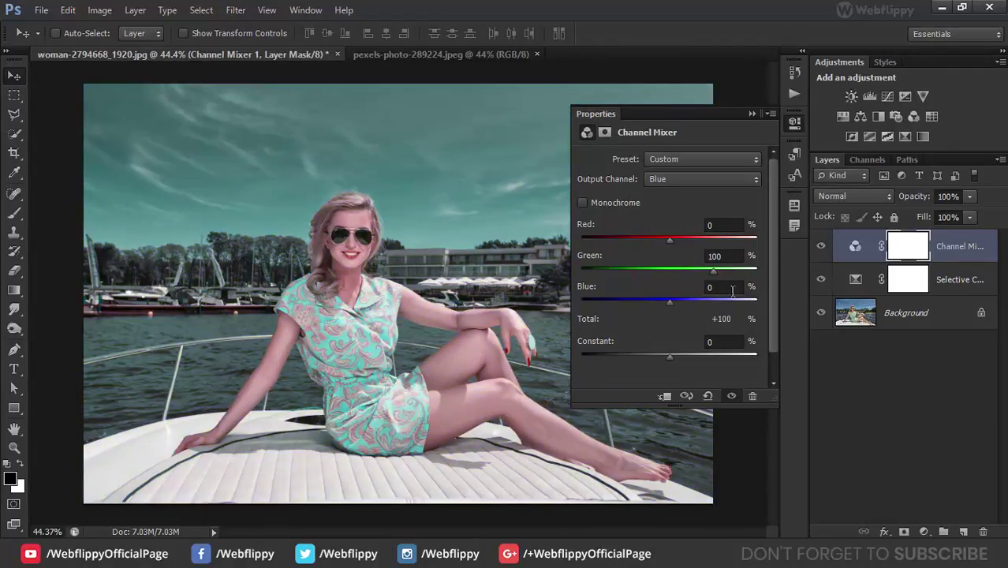
Collapse Properties and toggle the Channel Mixer layer off and on to compare
left_click(753, 116)
left_click(822, 247)
left_click(822, 246)
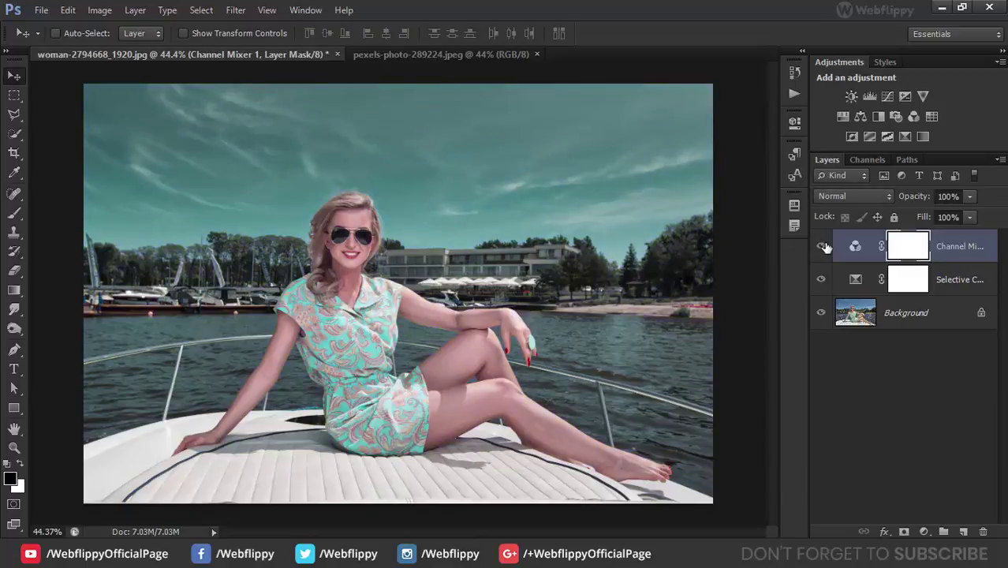
Add a Hue/Saturation layer with Reds set to Hue 20 and Saturation 40
left_click(925, 531)
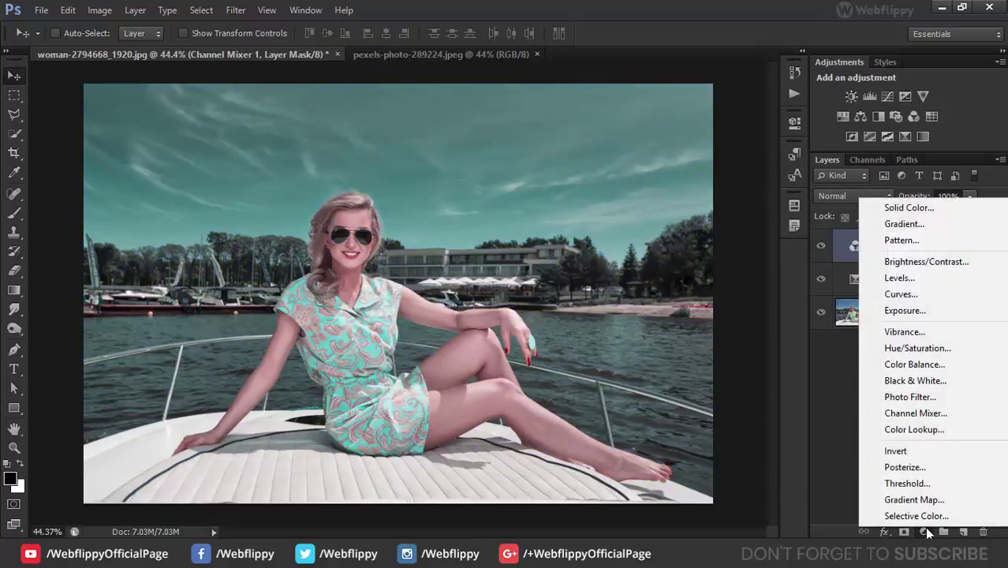
left_click(960, 352)
left_click(692, 180)
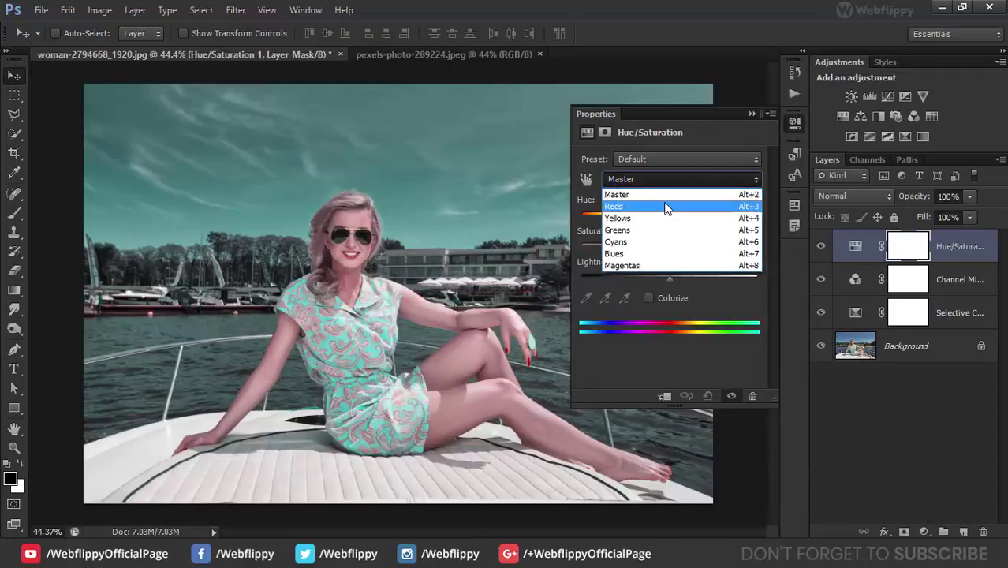
left_click(667, 207)
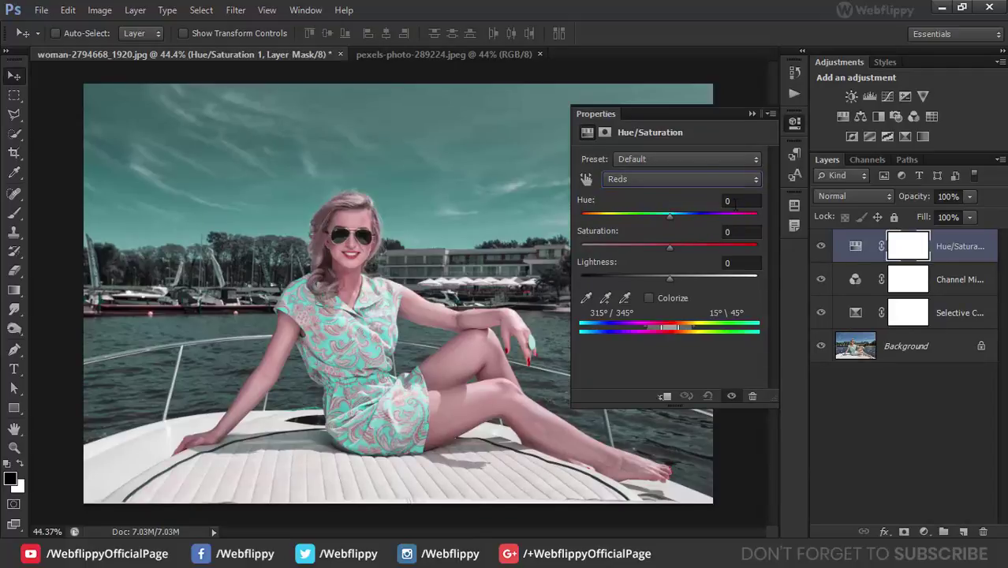
left_click(729, 201)
type("20")
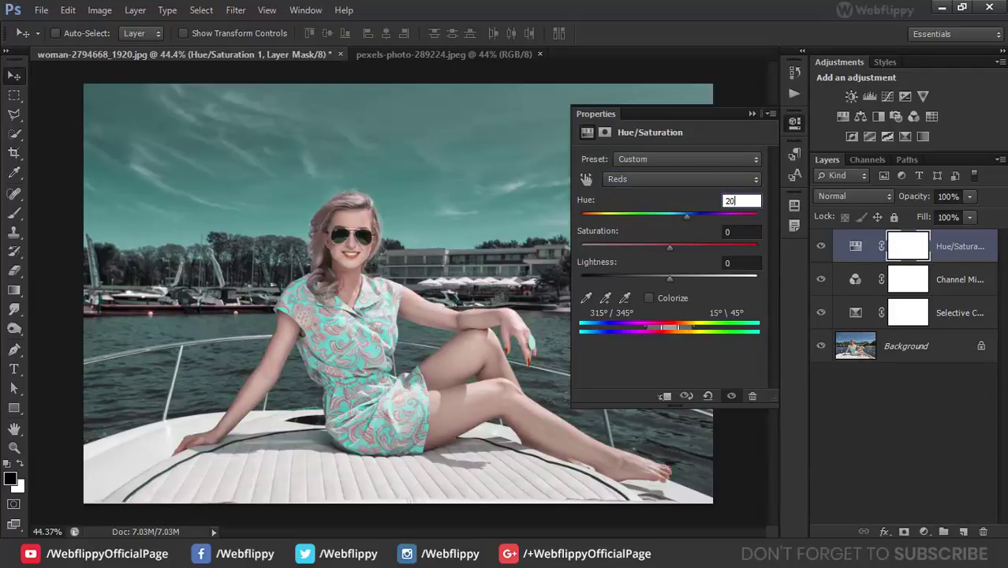
key("Tab")
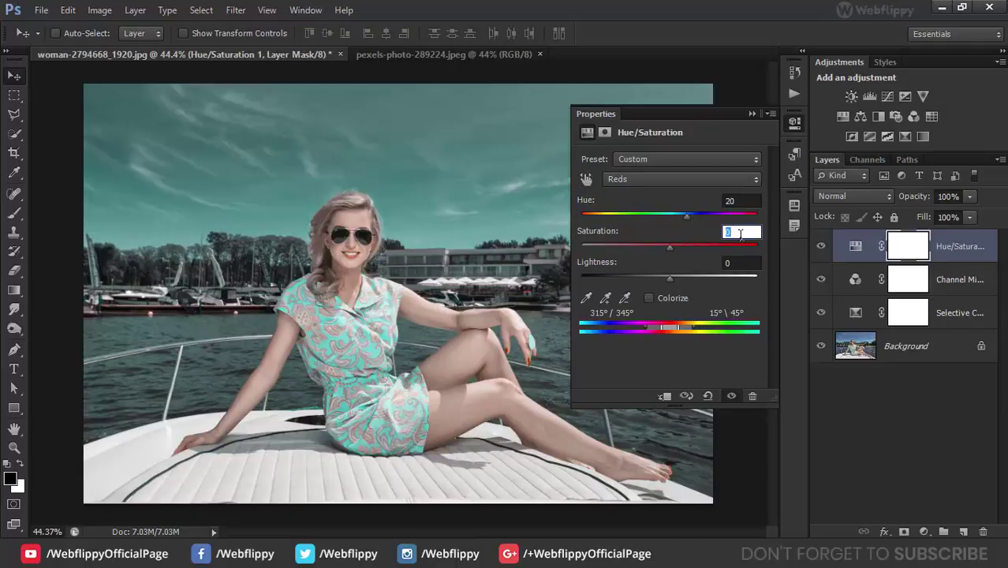
type("40")
key("Return")
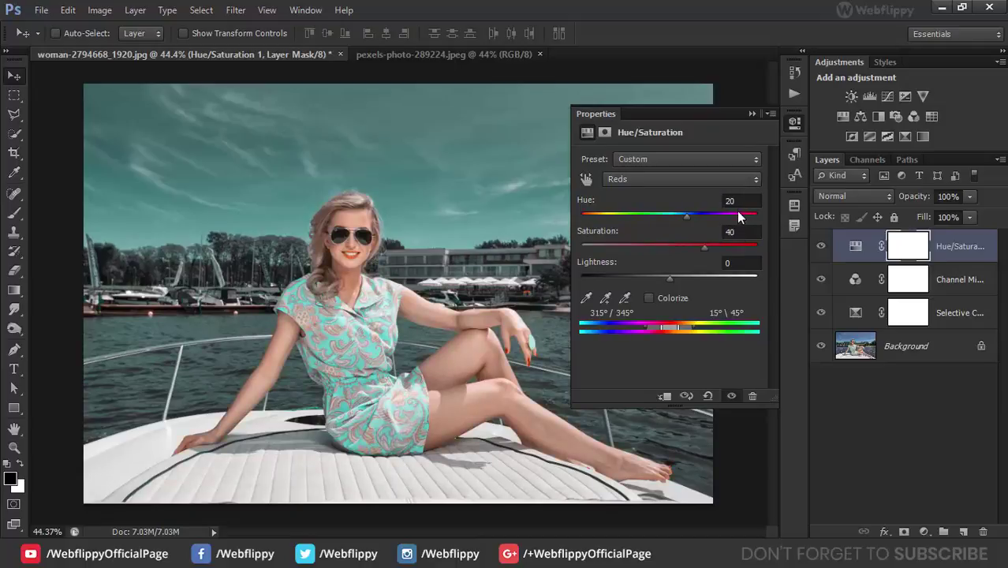
Raise Cyans saturation to 40, collapse Properties, and toggle the layer to compare
left_click(706, 176)
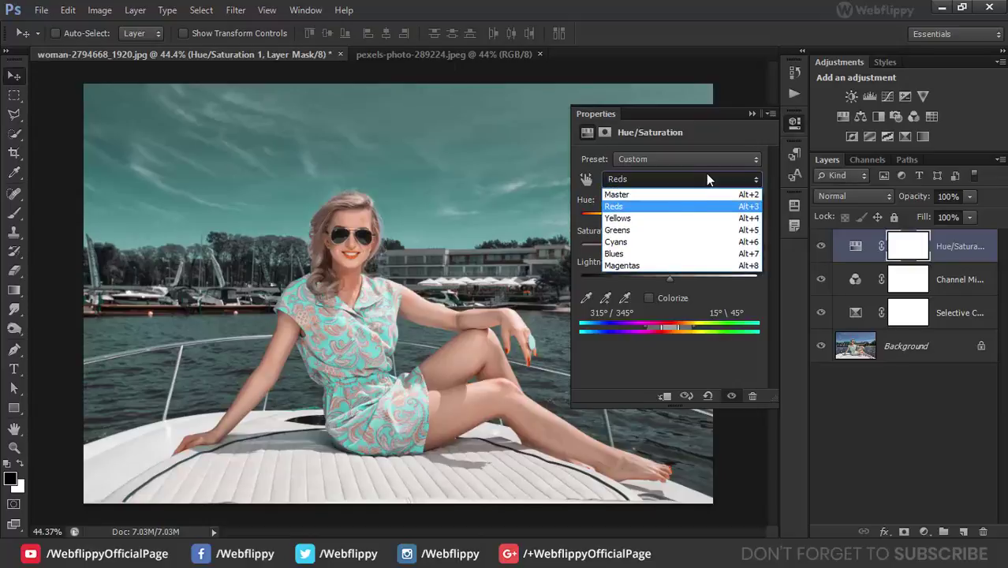
left_click(667, 242)
left_click(736, 232)
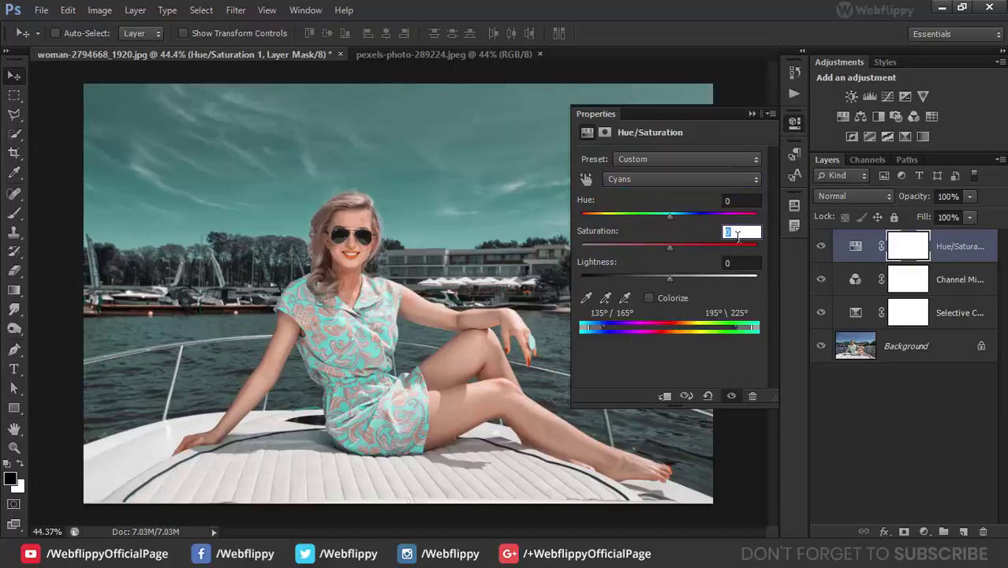
type("40")
key("Return")
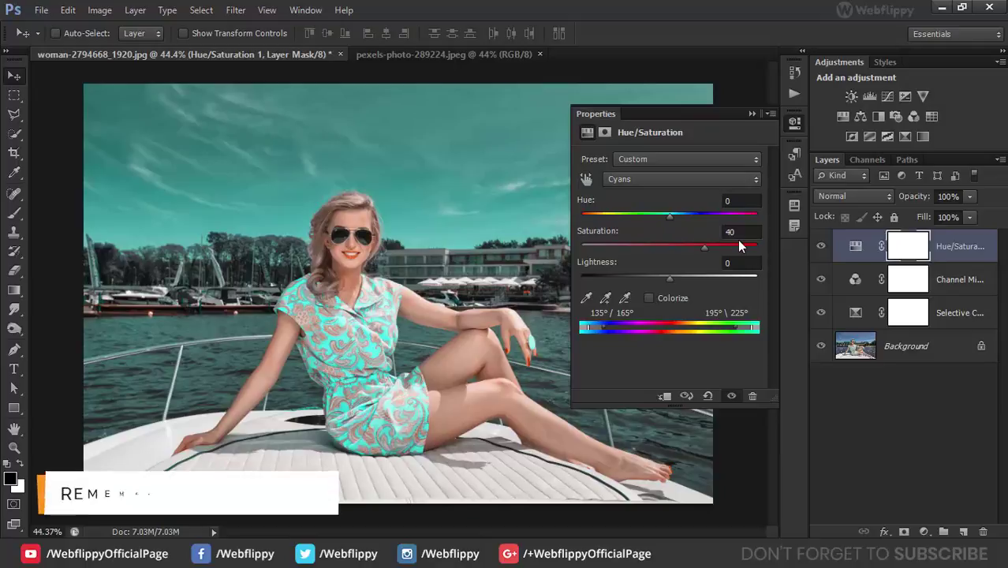
left_click(751, 114)
left_click(821, 248)
left_click(822, 251)
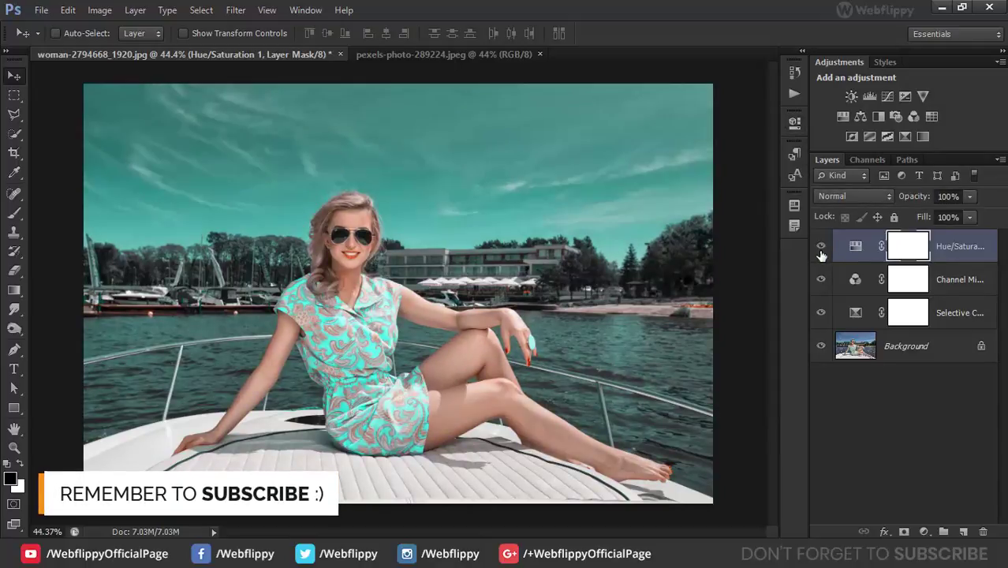
left_click(925, 532)
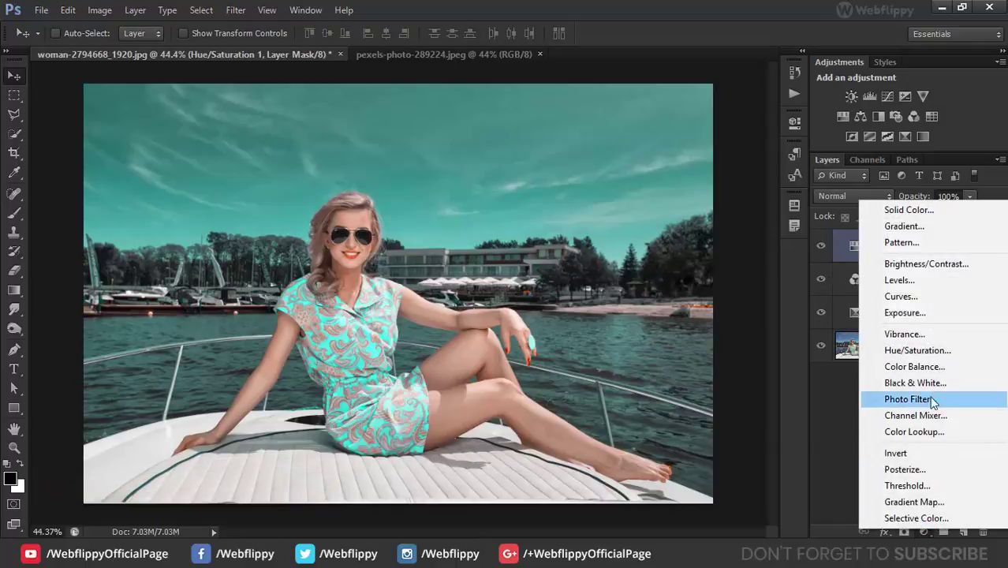
Add a Curves layer and move the Red channel's black point to input 8
left_click(925, 304)
left_click(691, 181)
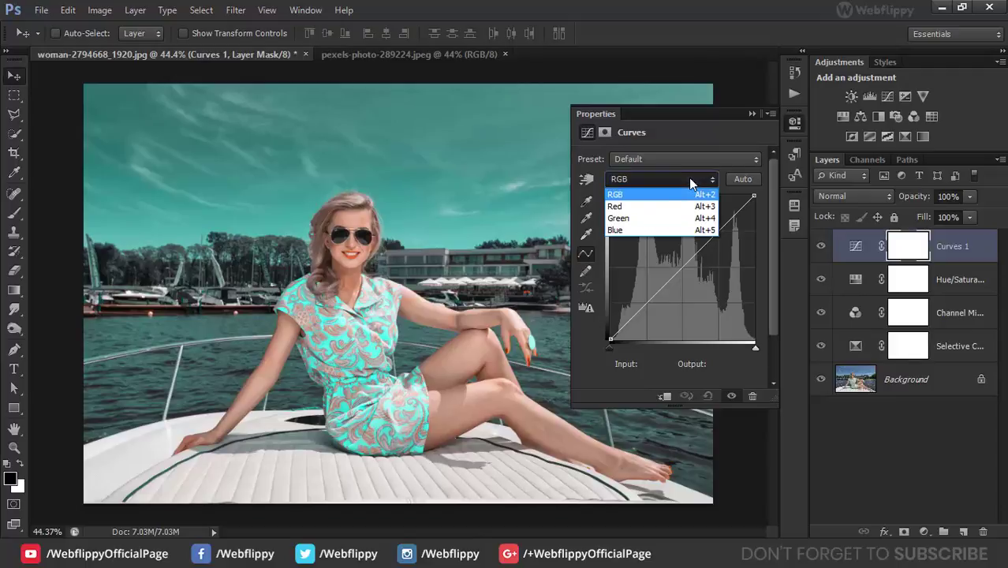
left_click(655, 207)
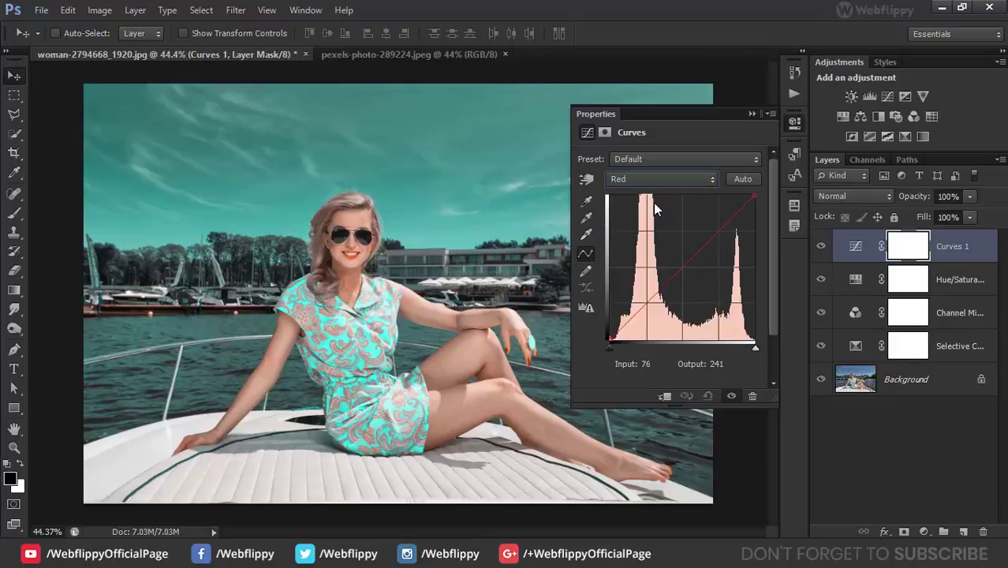
left_click(610, 339)
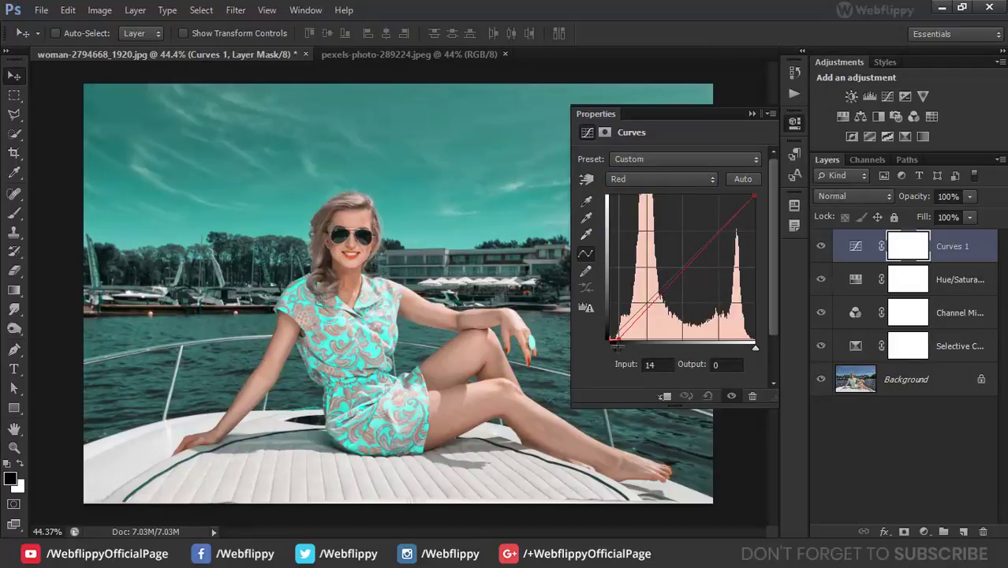
left_click_drag(610, 340, 613, 345)
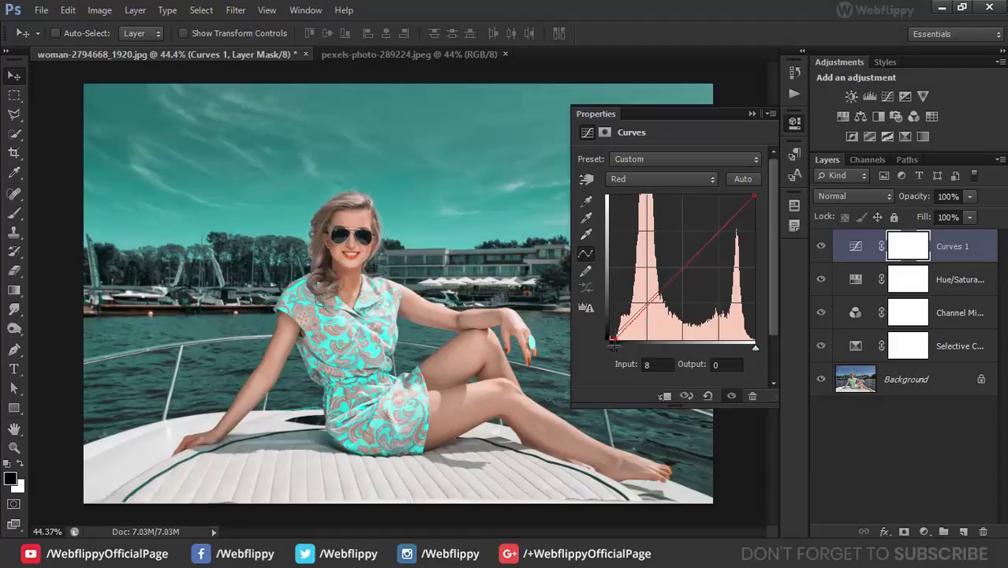
Move the Green black point to input 9 and lower the Blue white point to output 247
left_click(652, 179)
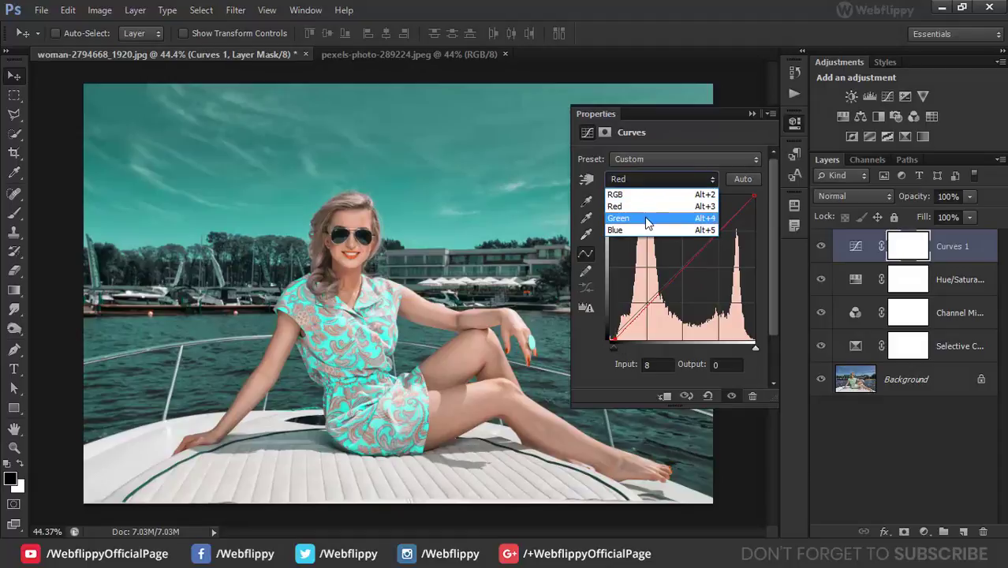
left_click(647, 219)
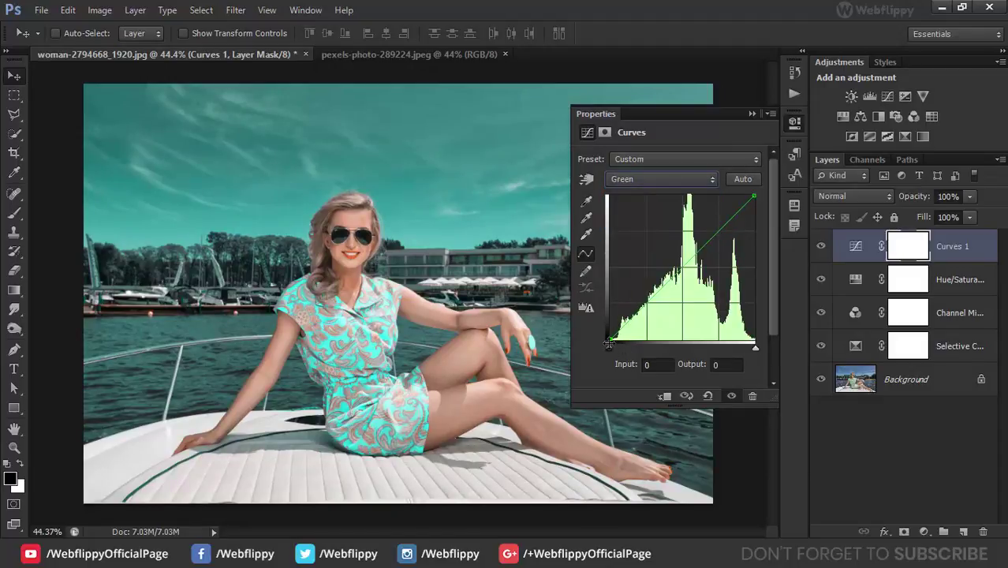
left_click_drag(609, 341, 613, 343)
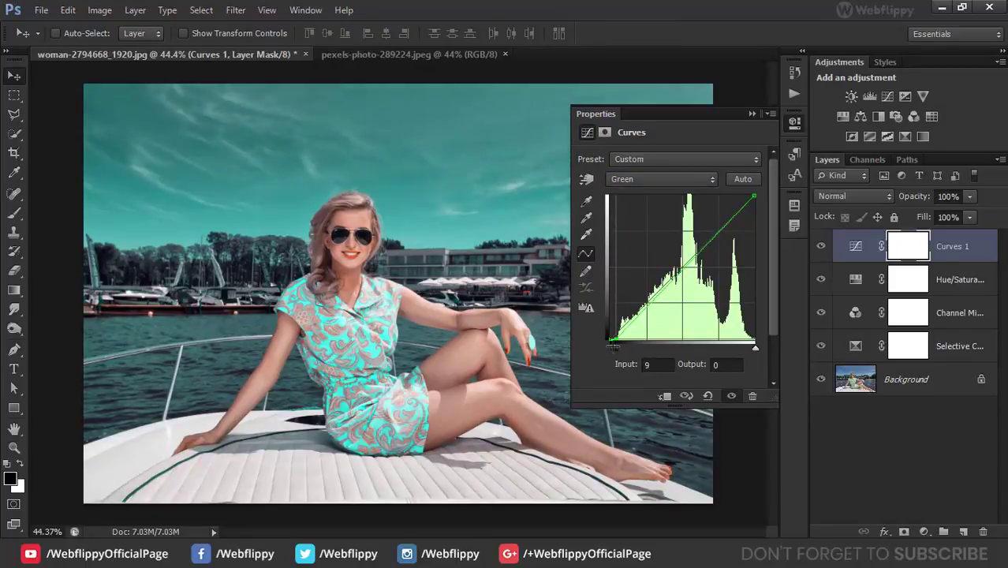
left_click(649, 179)
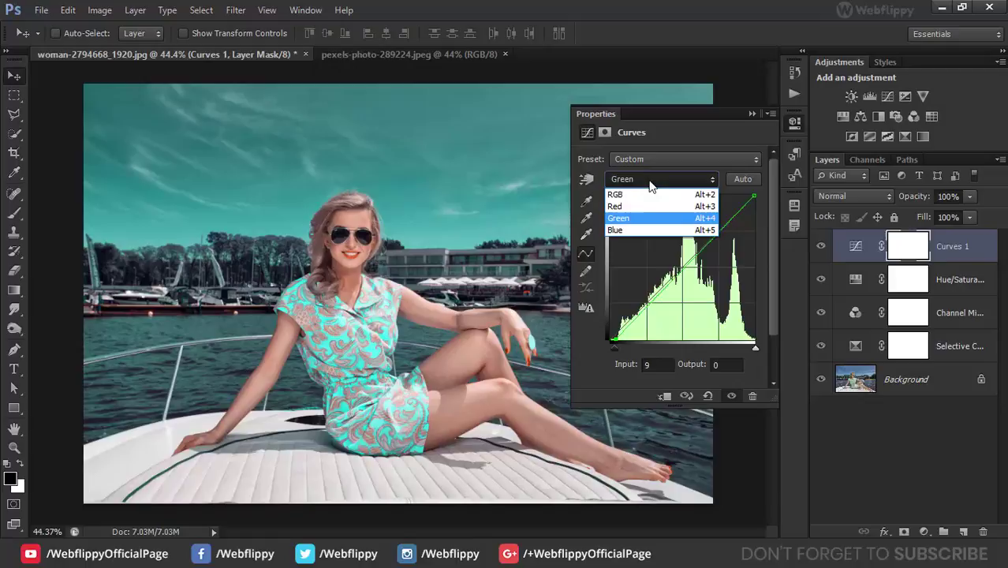
left_click(645, 229)
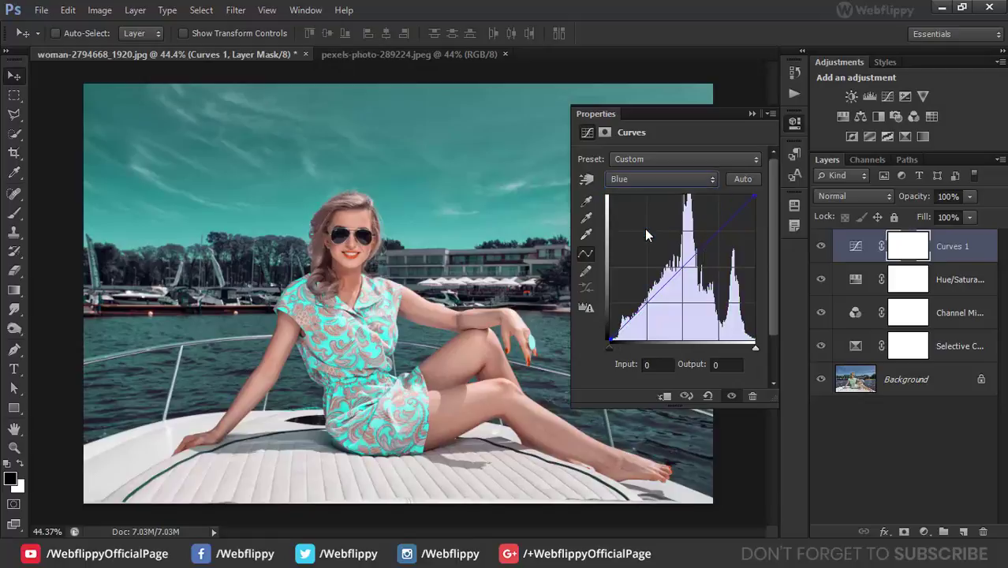
left_click(755, 198)
left_click_drag(763, 199, 767, 200)
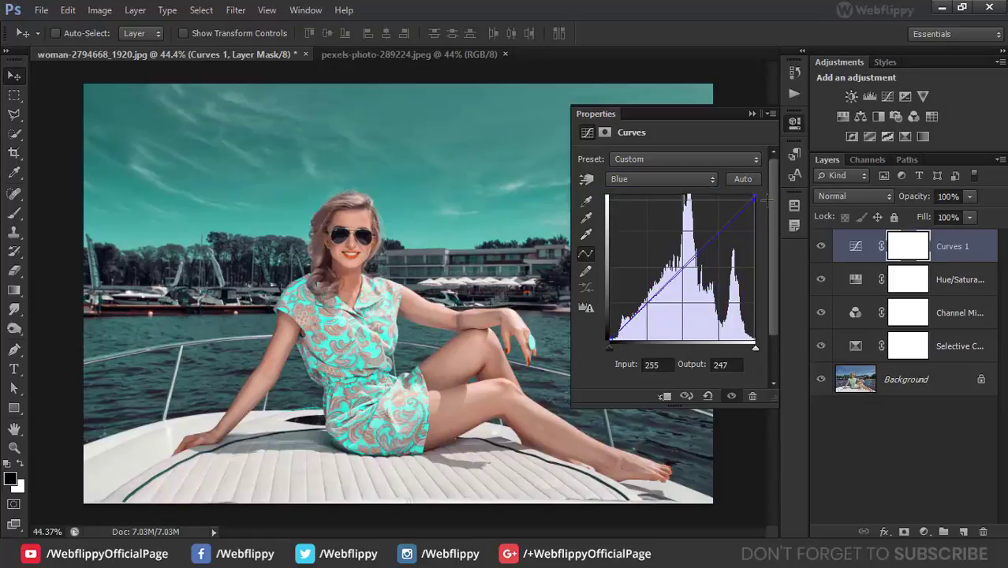
left_click(671, 180)
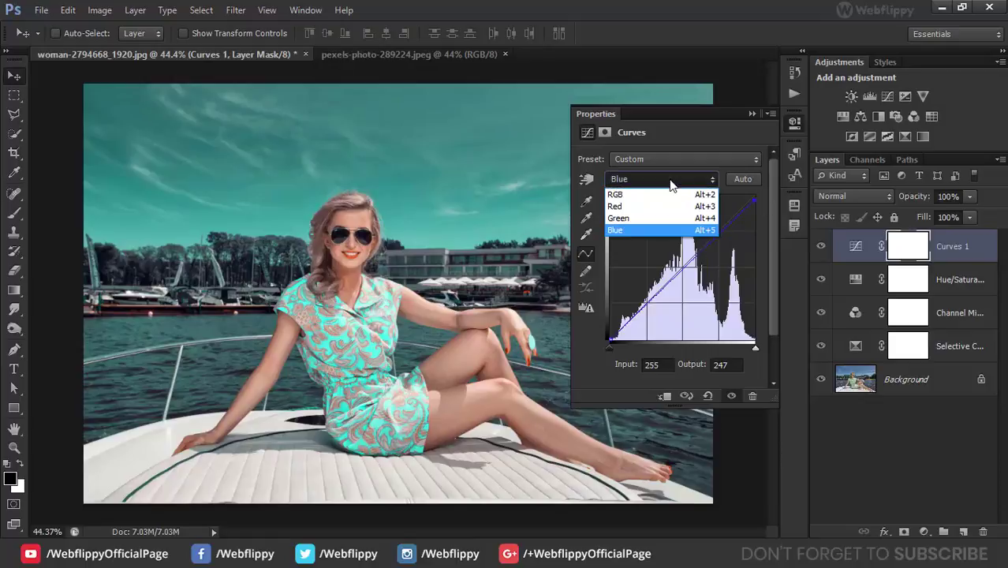
On the RGB curve, lift the black point and set a shadow point at input 70, output 63
left_click(660, 196)
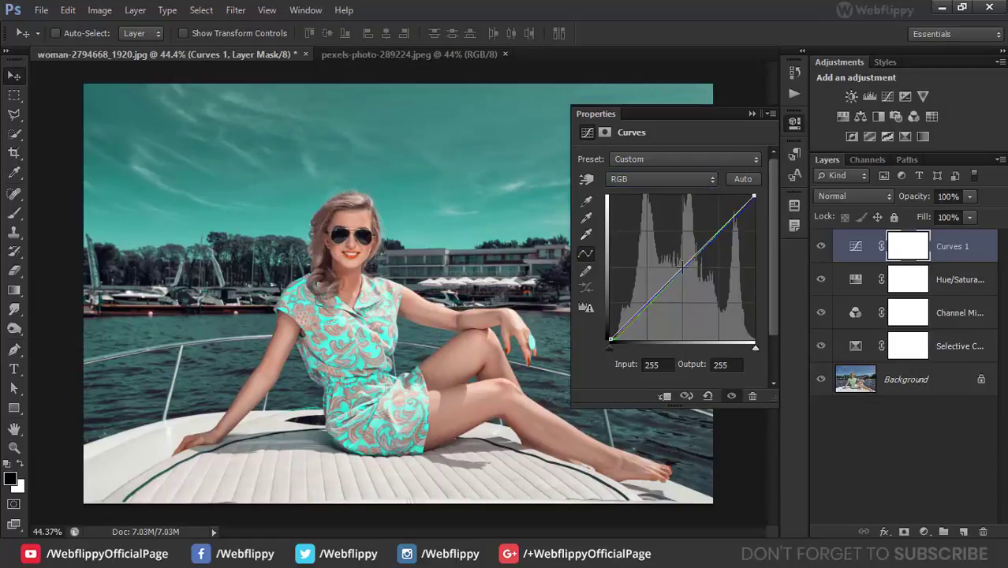
left_click(683, 267)
left_click(648, 304)
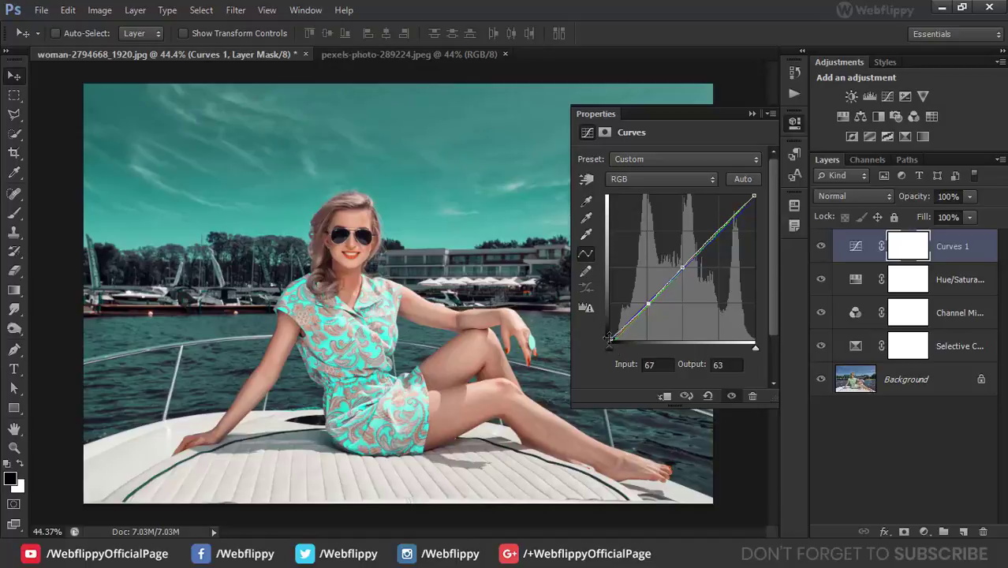
left_click_drag(610, 340, 610, 338)
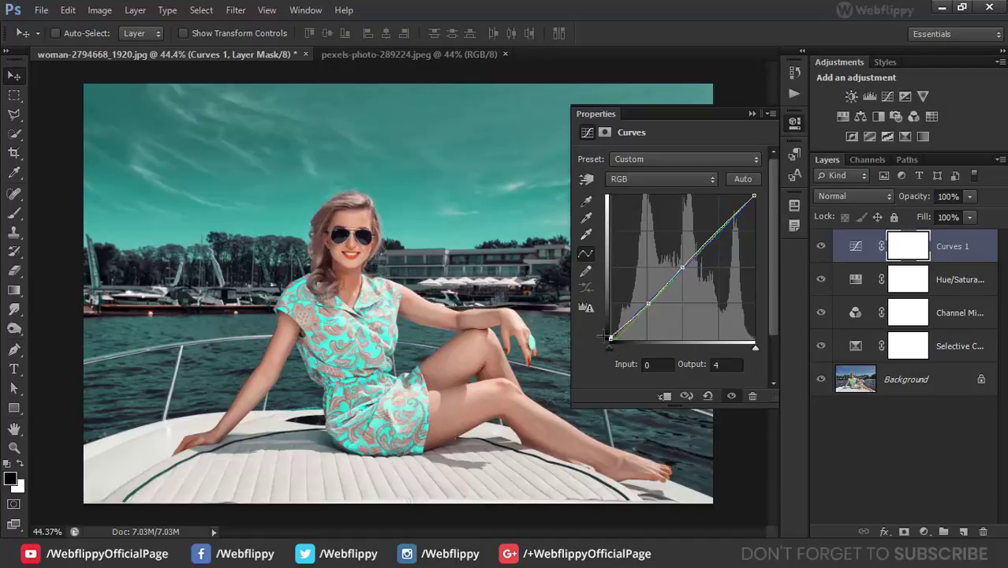
left_click(648, 304)
left_click_drag(650, 303, 650, 303)
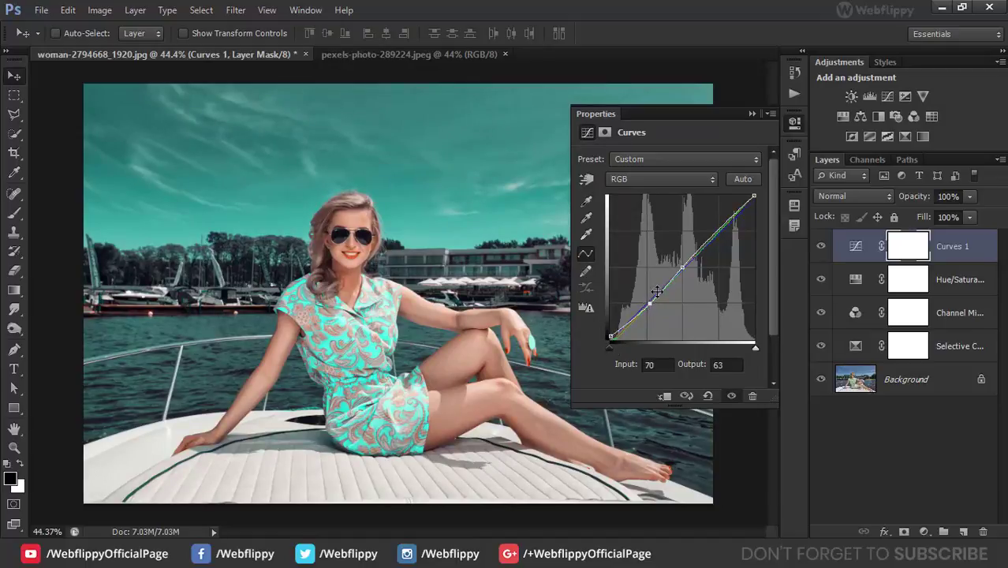
left_click(750, 115)
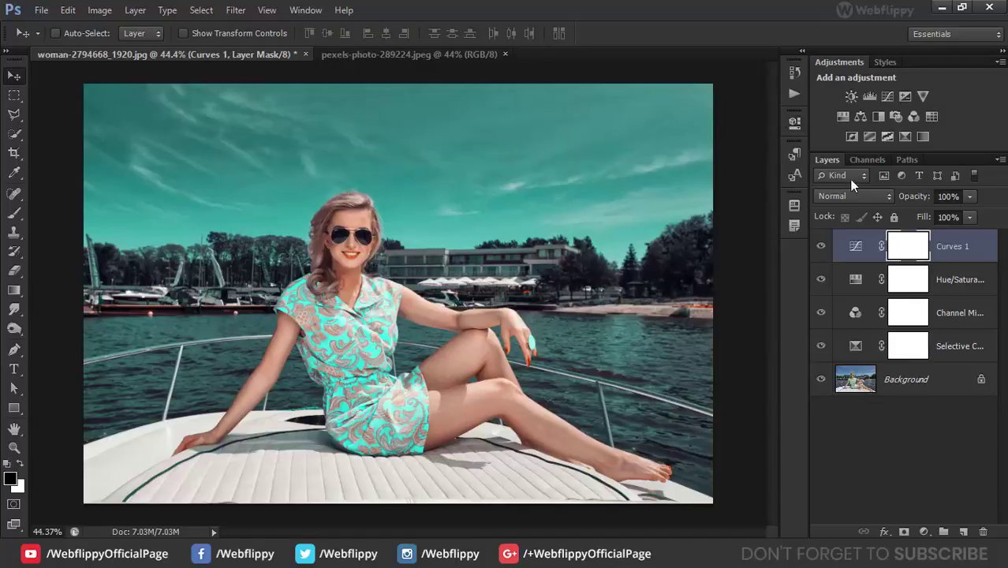
Select Curves 1 through Selective Color and group them into Group 1
left_click(971, 216)
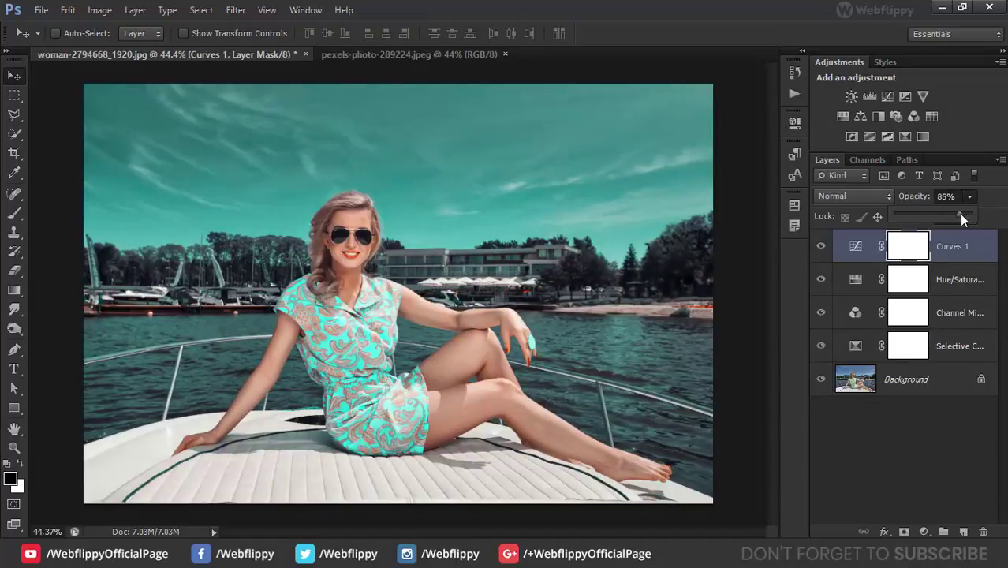
left_click(962, 247)
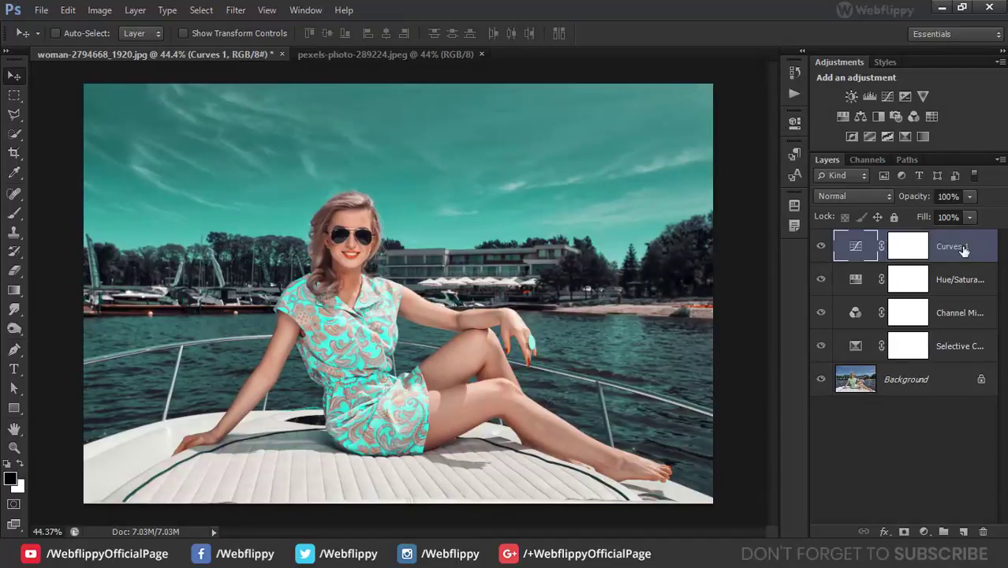
left_click(953, 347, "shift")
key("ctrl+g")
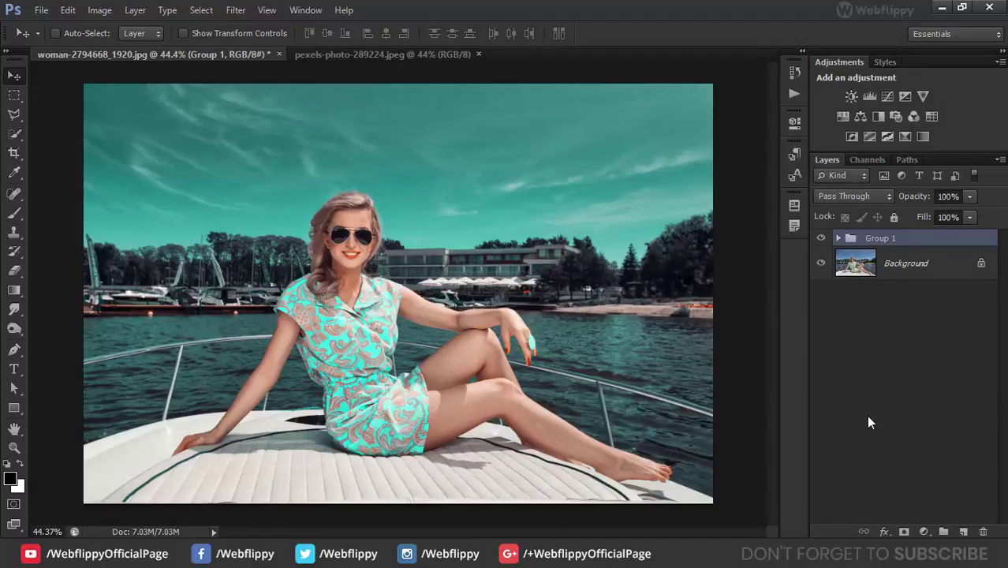
Toggle Group 1 off and on to compare, then switch to the pexels-photo-289224.jpeg photo
left_click(822, 239)
left_click(822, 239)
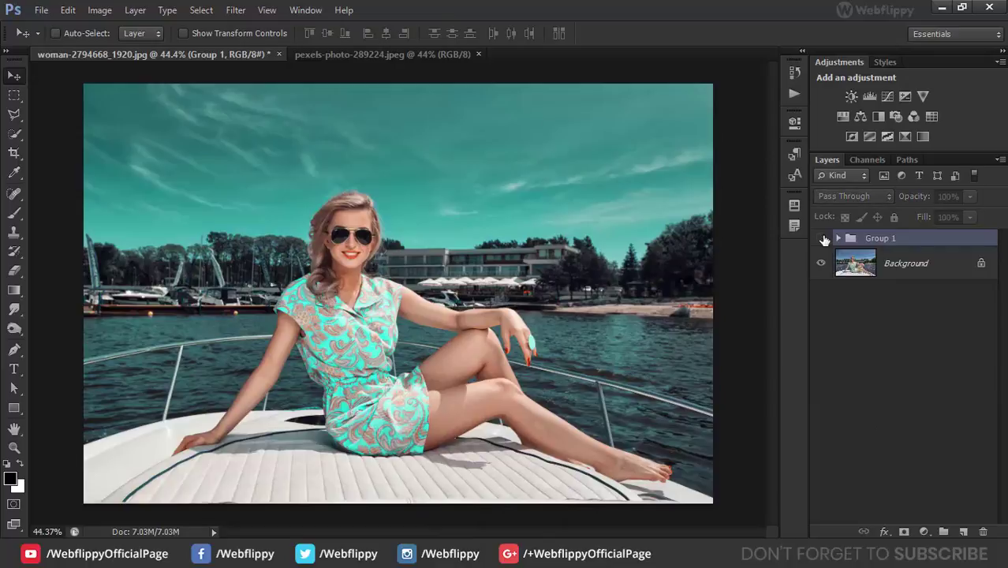
left_click(822, 239)
left_click(822, 239)
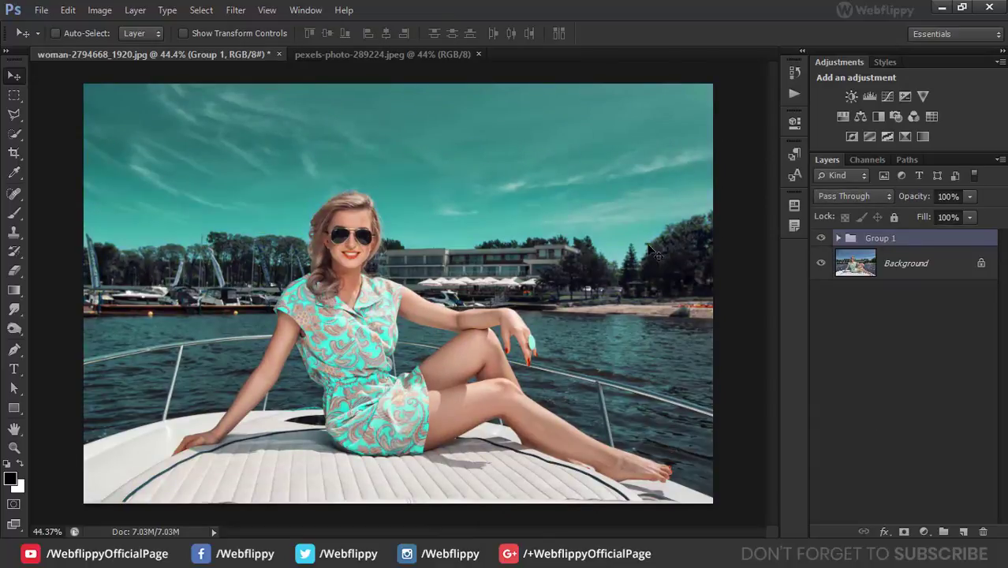
left_click(447, 52)
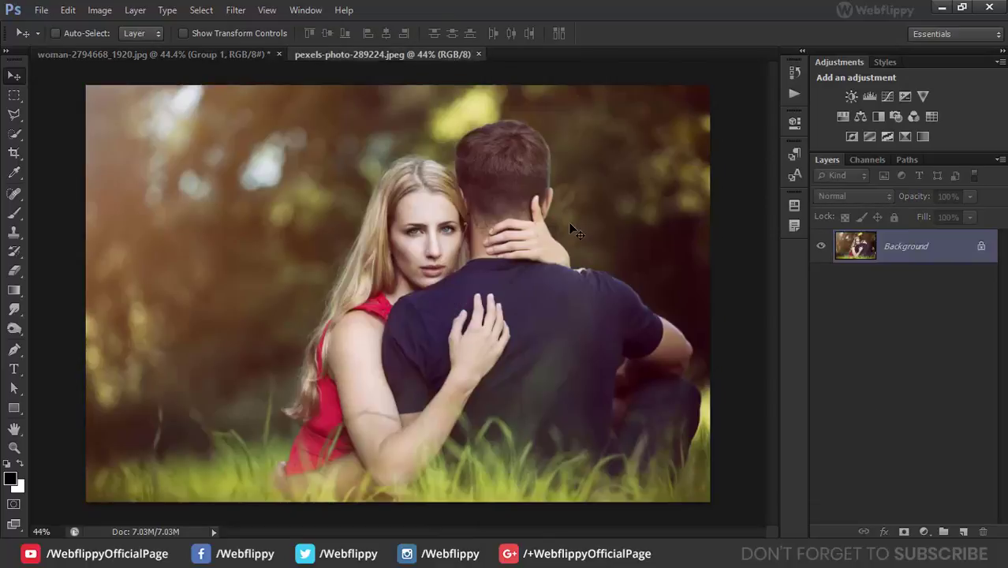
Load the WEBFLIPPY - ORANGE & TEAL COLOR GRADING .atn file into the Actions panel and expand it
left_click(310, 11)
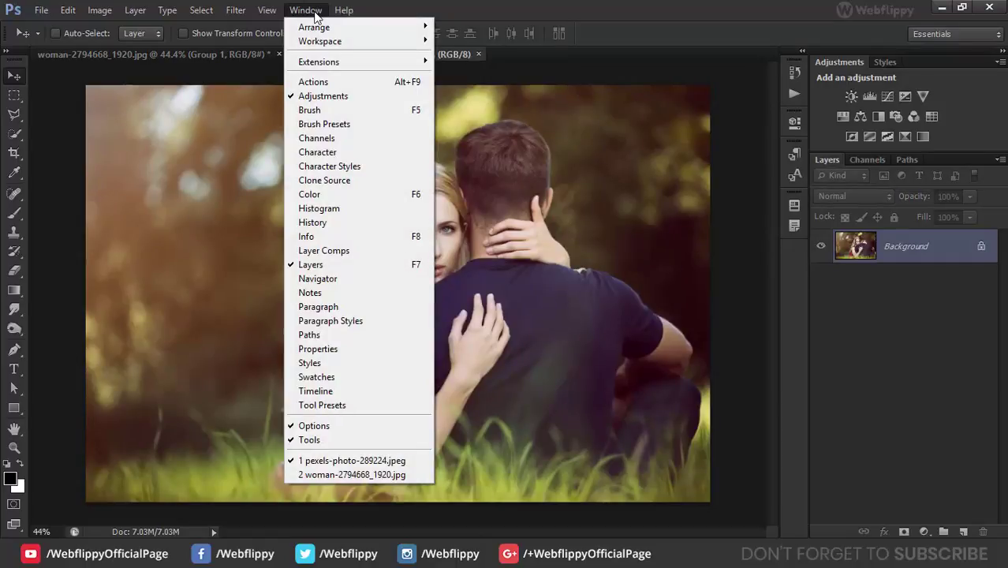
left_click(353, 82)
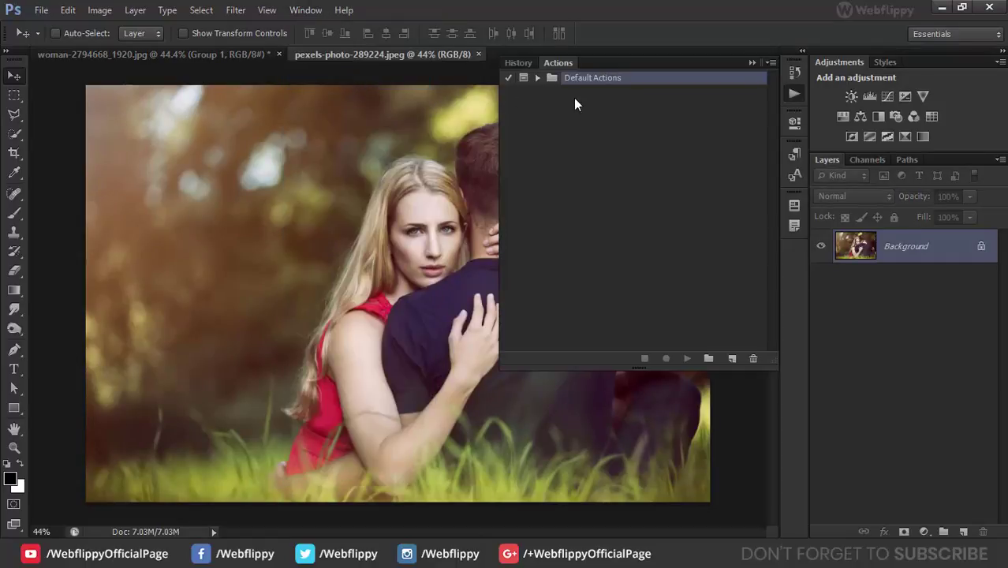
left_click(771, 63)
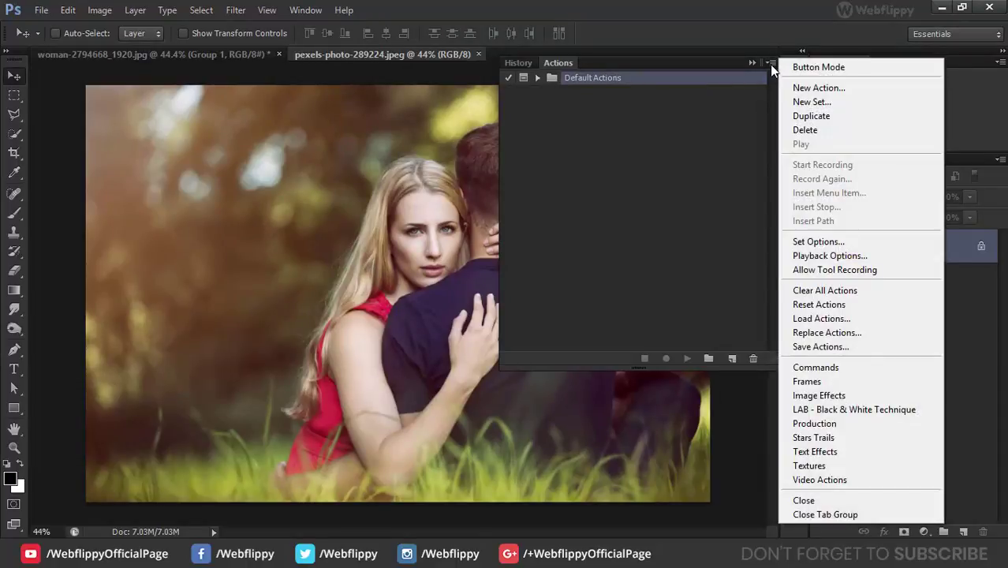
left_click(850, 319)
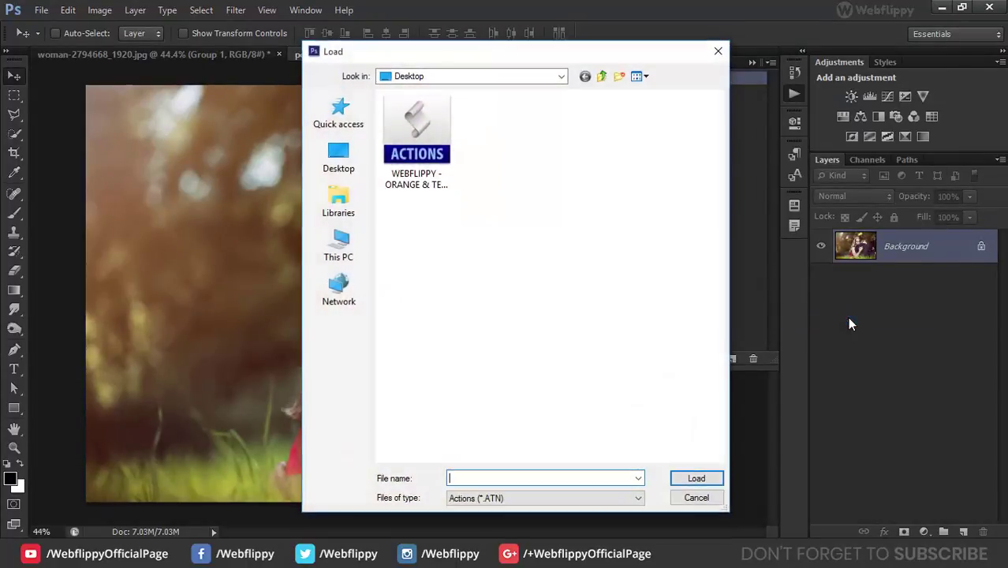
left_click(440, 169)
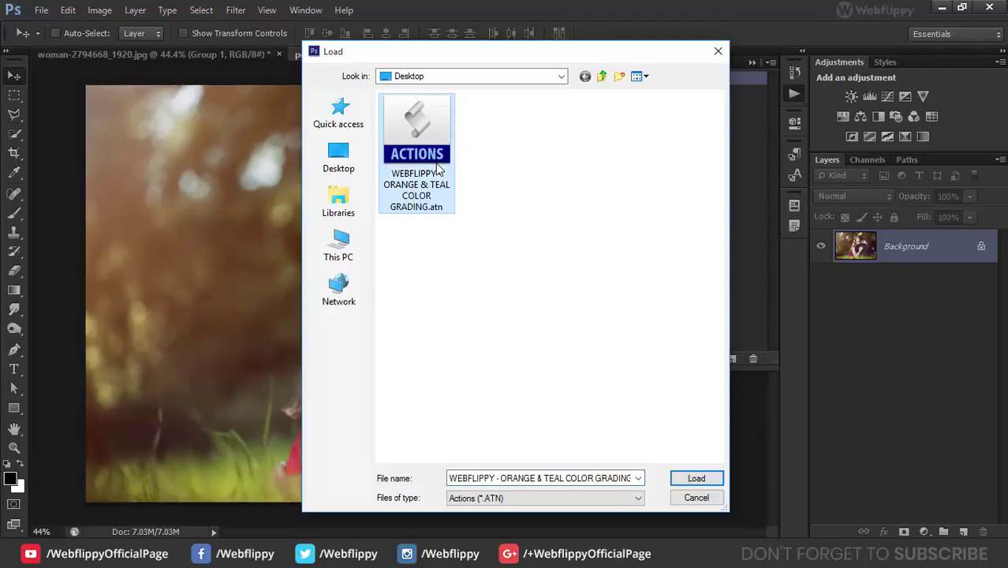
left_click(694, 479)
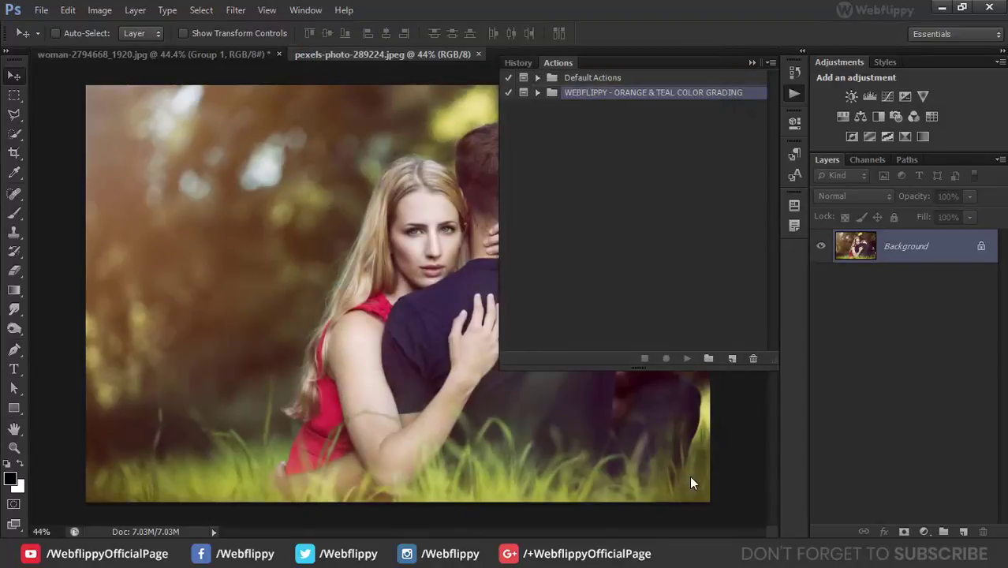
left_click(537, 92)
Play the CLICK HERE & PLAY IT action, stop at its message, and close the Actions panel
left_click(602, 109)
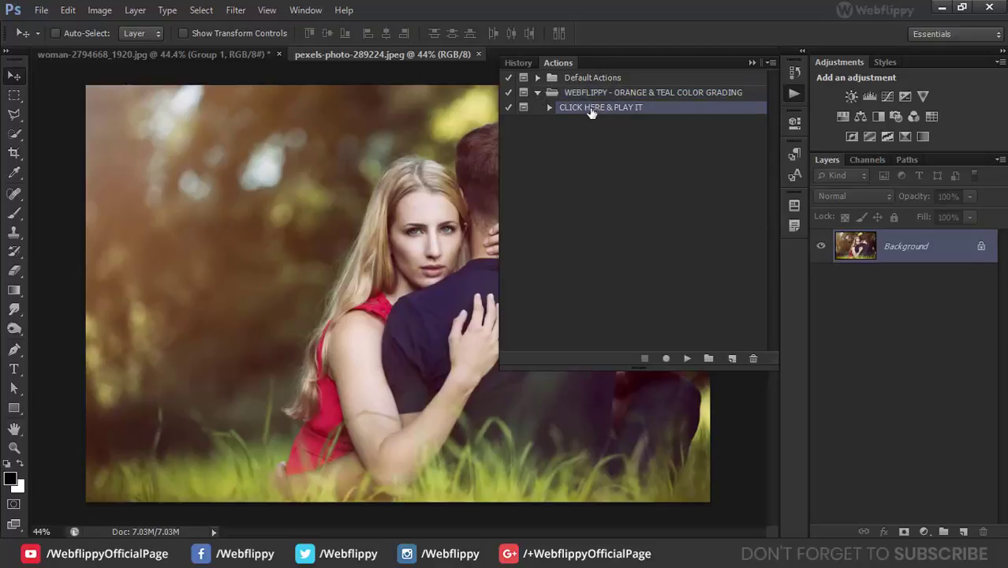
left_click(687, 359)
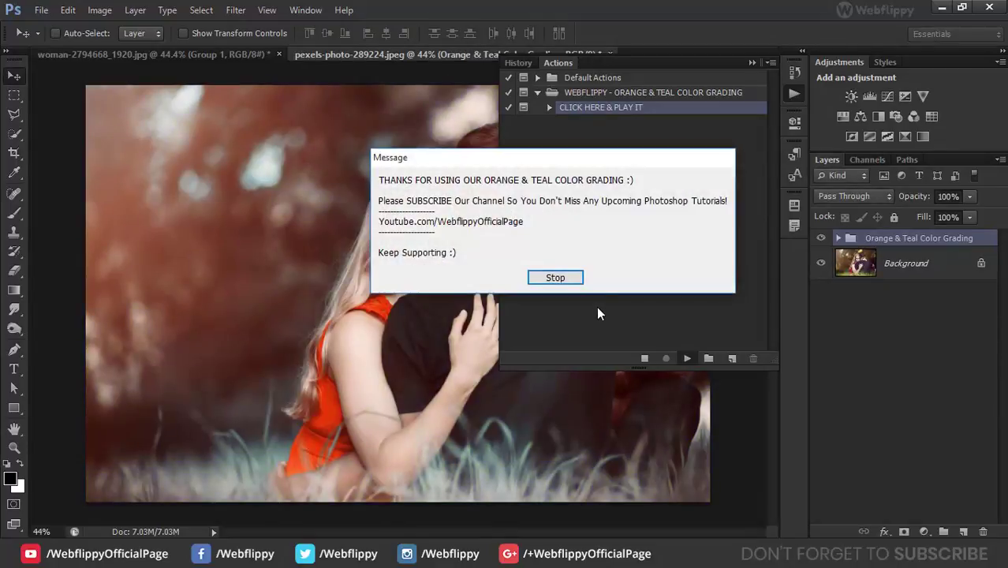
left_click(563, 280)
left_click(754, 61)
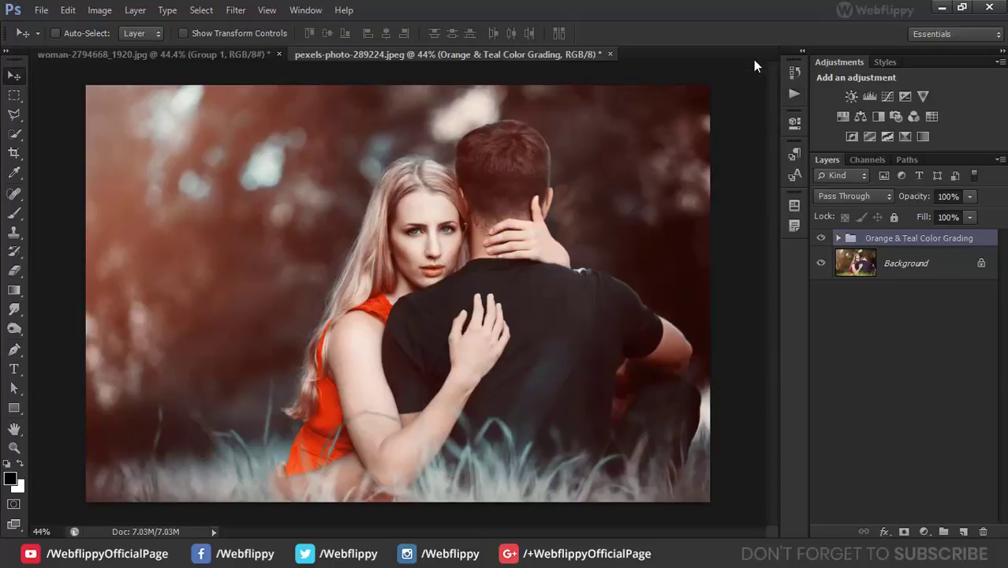
Set the Orange & Teal Color Grading group to 92% opacity and toggle it to compare
left_click(969, 198)
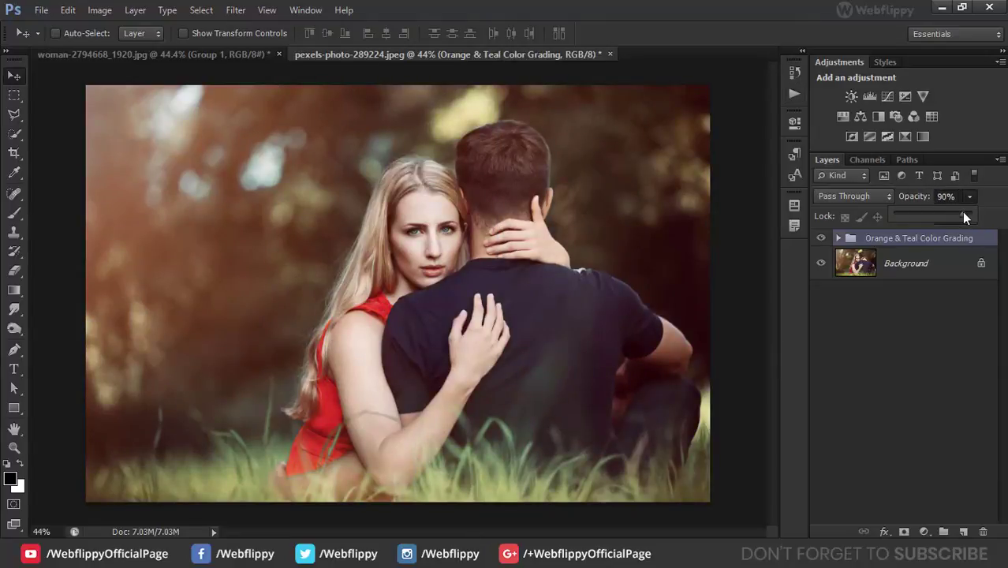
left_click_drag(963, 213, 969, 215)
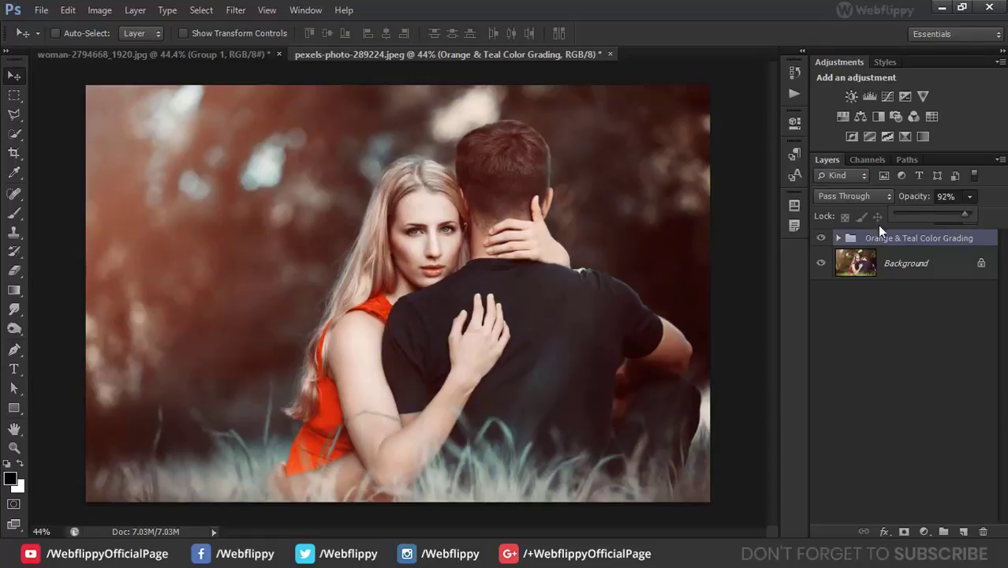
left_click(838, 237)
left_click(838, 238)
left_click(821, 239)
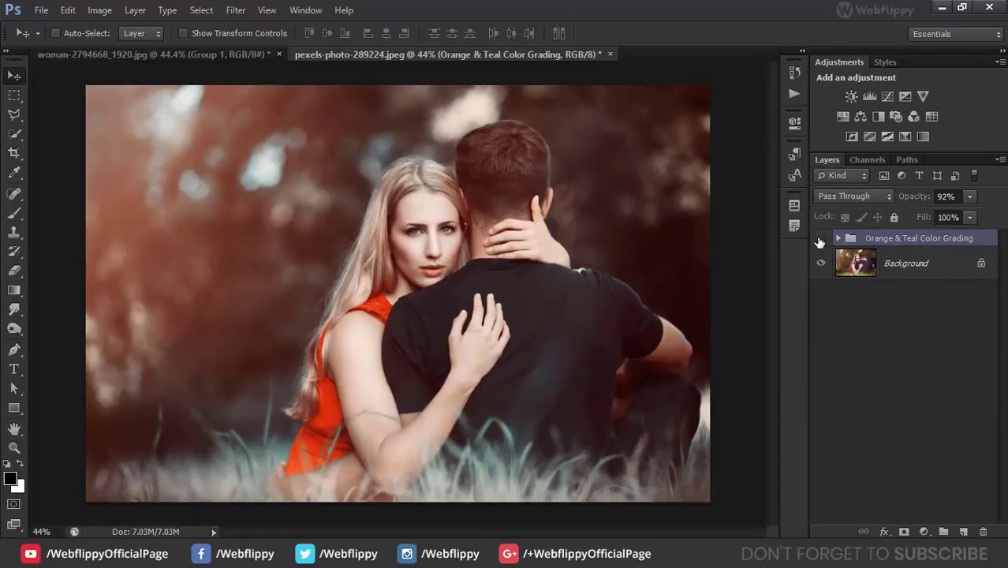
left_click(820, 238)
left_click(820, 239)
left_click(820, 239)
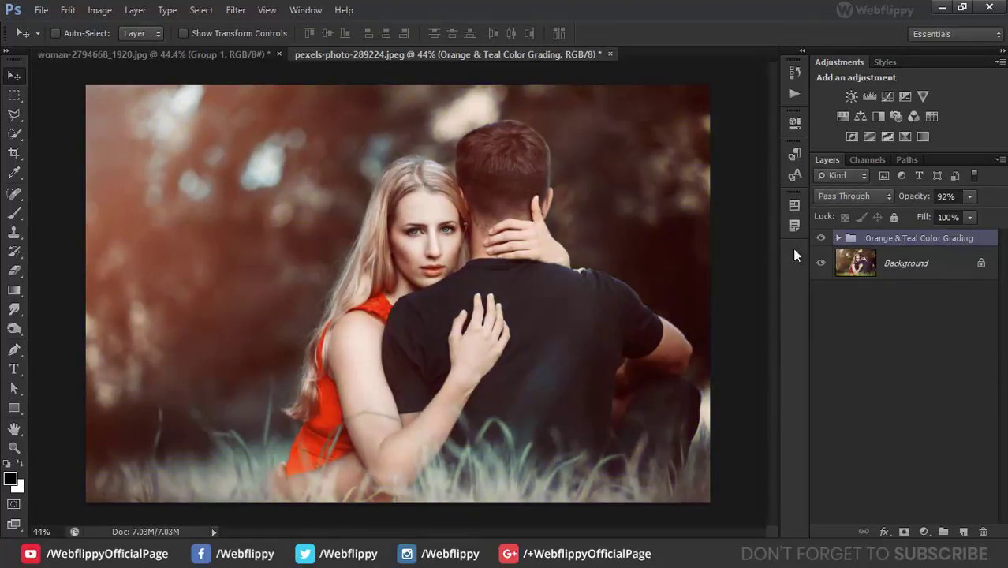